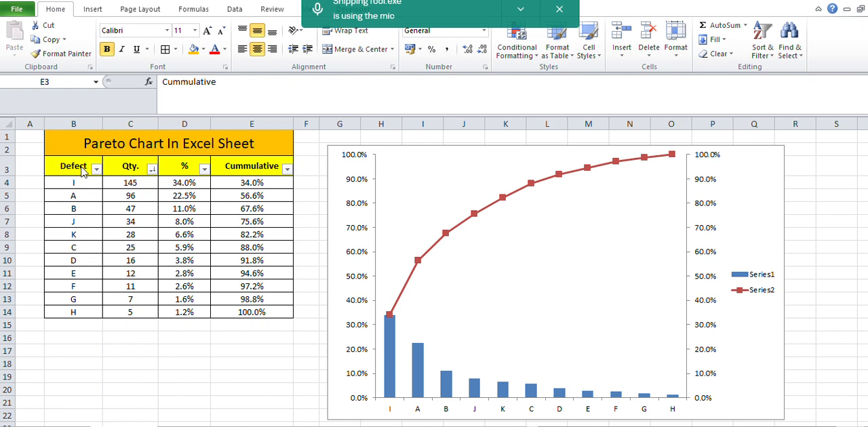
Examine the Defect, Qty., % and Cummulative columns of the finished Pareto table.
{"action": "left_click", "coordinate": [77, 190]}
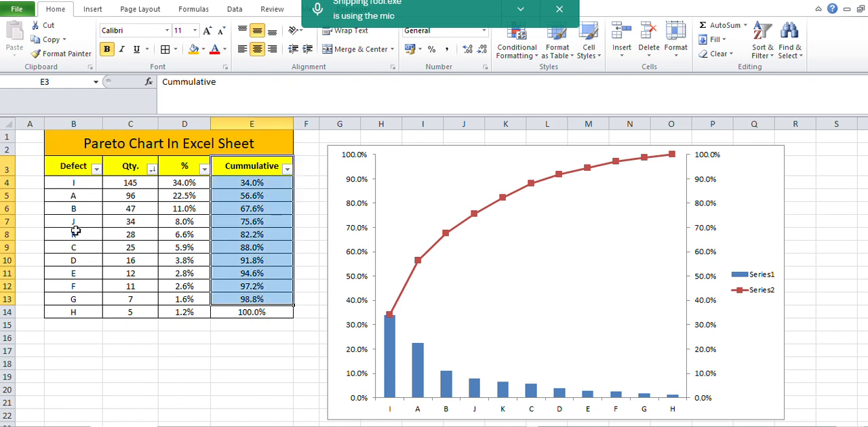
{"action": "left_click_drag", "start_coordinate": [85, 183], "coordinate": [87, 311]}
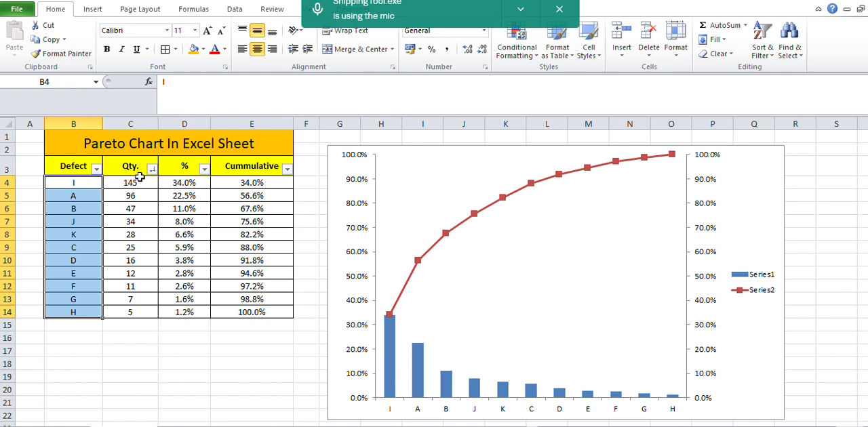
{"action": "left_click_drag", "start_coordinate": [132, 183], "coordinate": [137, 310]}
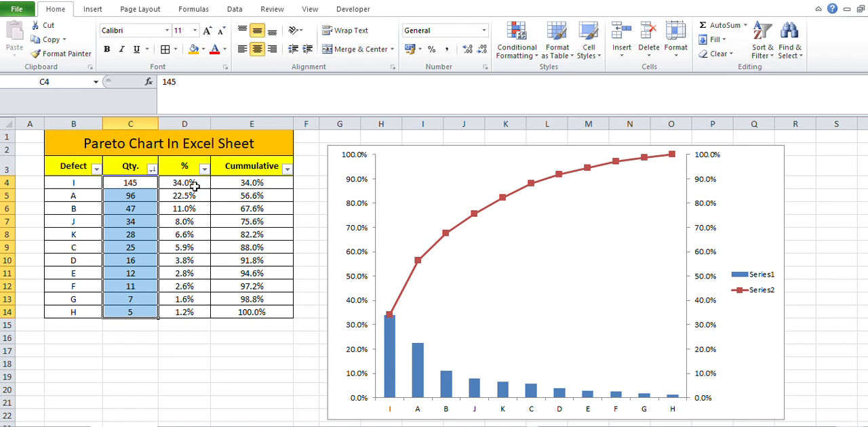
{"action": "left_click_drag", "start_coordinate": [195, 183], "coordinate": [189, 310]}
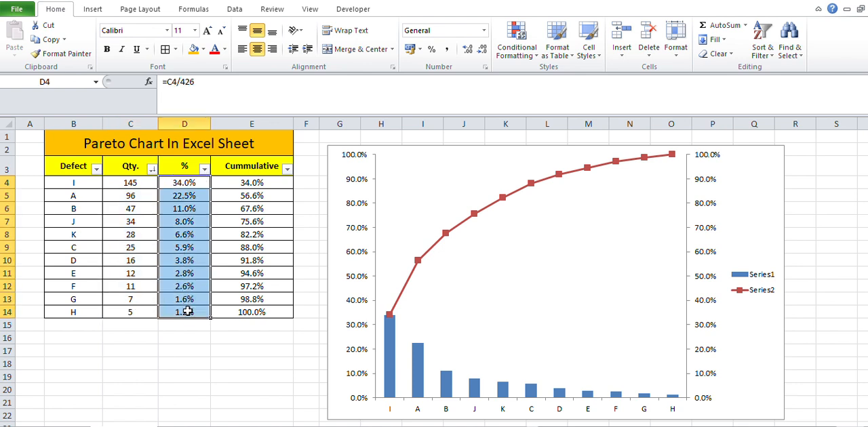
{"action": "left_click", "coordinate": [274, 185]}
{"action": "left_click_drag", "start_coordinate": [274, 185], "coordinate": [269, 307]}
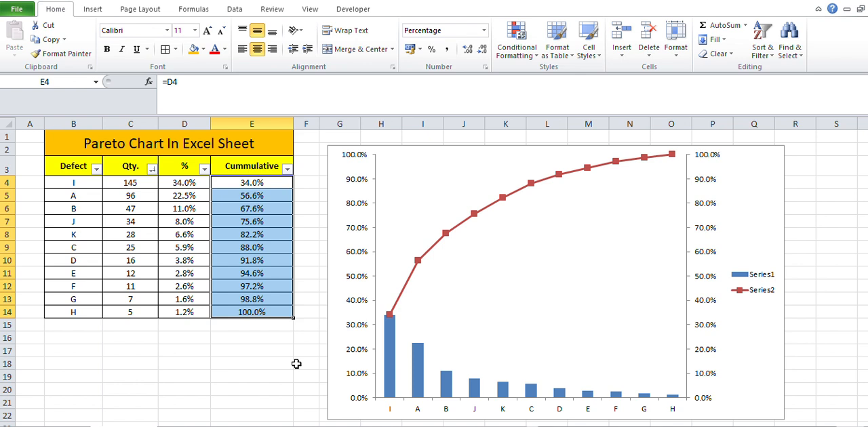
{"action": "left_click", "coordinate": [81, 183]}
{"action": "left_click_drag", "start_coordinate": [80, 183], "coordinate": [83, 309]}
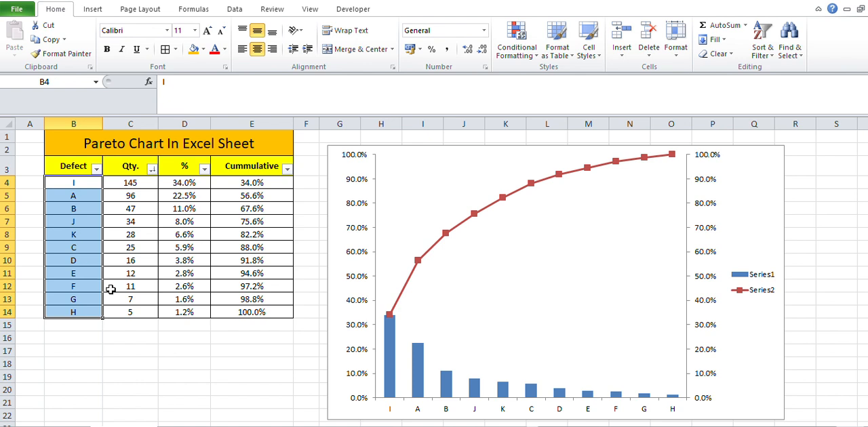
{"action": "left_click", "coordinate": [154, 332]}
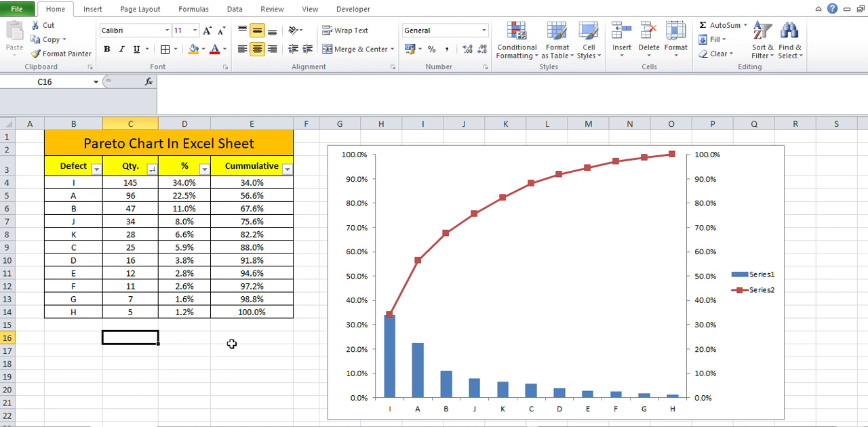
Copy the Defect and Qty. columns with their headers (B3:C14) into the empty area starting at cell B28.
{"action": "left_click", "coordinate": [82, 172]}
{"action": "left_click_drag", "start_coordinate": [82, 172], "coordinate": [136, 312]}
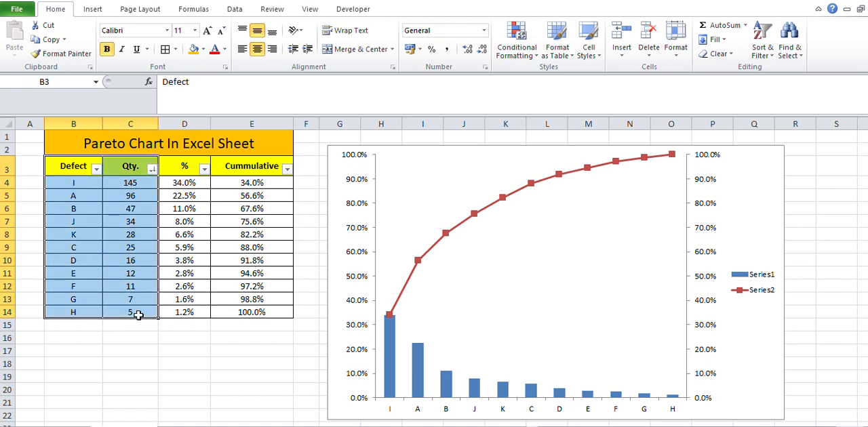
{"action": "key", "text": "ctrl+c"}
{"action": "key", "text": "Down"}
{"action": "key", "text": "Down"}
{"action": "key", "text": "Down"}
{"action": "key", "text": "Down"}
{"action": "key", "text": "Down"}
{"action": "key", "text": "Down"}
{"action": "key", "text": "Down"}
{"action": "key", "text": "Down"}
{"action": "key", "text": "Down"}
{"action": "key", "text": "Down"}
{"action": "key", "text": "Down"}
{"action": "key", "text": "Down"}
{"action": "key", "text": "Down"}
{"action": "key", "text": "Down"}
{"action": "key", "text": "Down"}
{"action": "key", "text": "Down"}
{"action": "key", "text": "Down"}
{"action": "key", "text": "Down"}
{"action": "key", "text": "Down"}
{"action": "key", "text": "Down"}
{"action": "key", "text": "Down"}
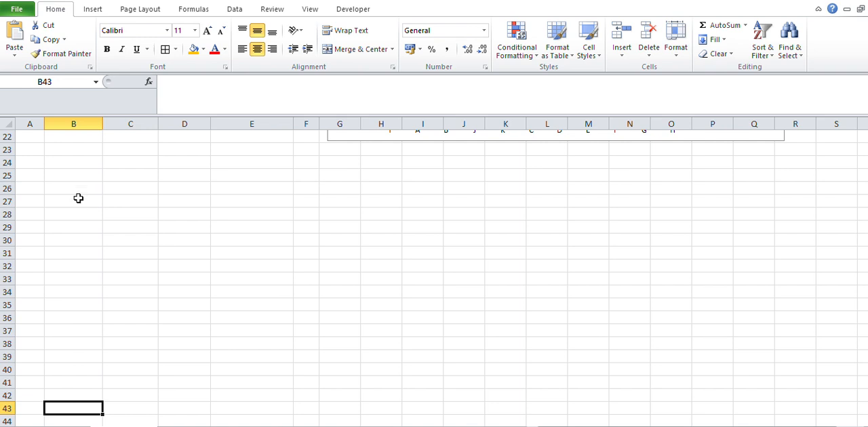
{"action": "left_click", "coordinate": [78, 219]}
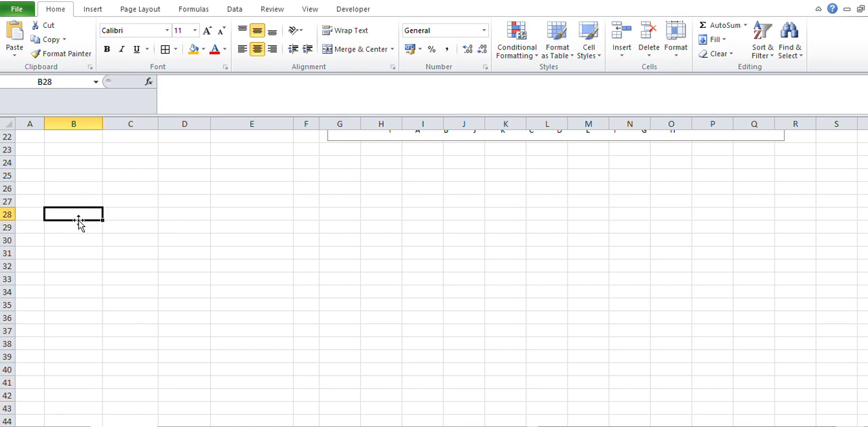
{"action": "key", "text": "Down"}
{"action": "key", "text": "Down"}
{"action": "key", "text": "Down"}
{"action": "key", "text": "Down"}
{"action": "key", "text": "Down"}
{"action": "key", "text": "Down"}
{"action": "key", "text": "Down"}
{"action": "key", "text": "Down"}
{"action": "key", "text": "Down"}
{"action": "left_click", "coordinate": [77, 219]}
{"action": "key", "text": "ctrl+v"}
In the copied table, set the quantities of defects I, A and B to 58, 145 and 95.
{"action": "left_click", "coordinate": [129, 228]}
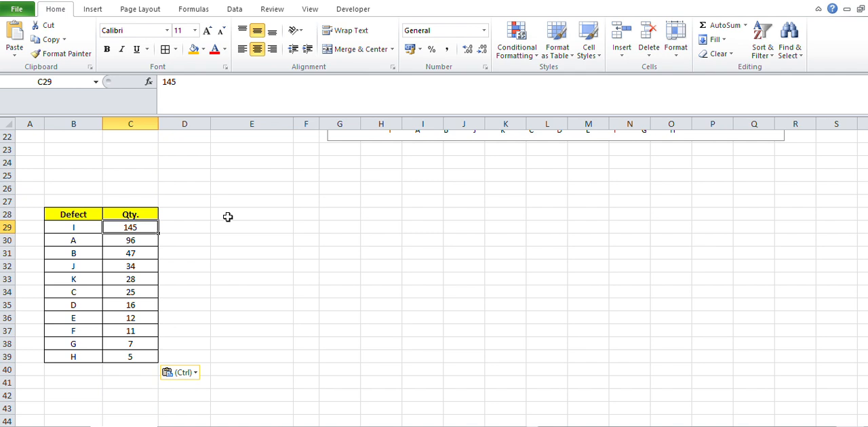
{"action": "type", "text": "2"}
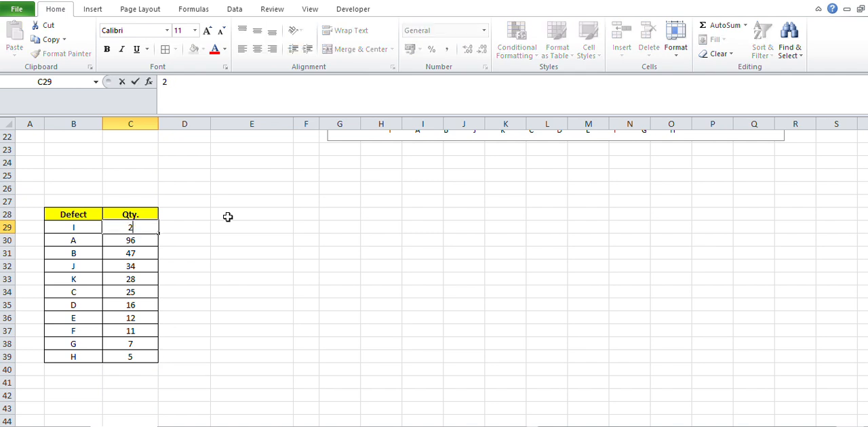
{"action": "type", "text": "8"}
{"action": "key", "text": "Return"}
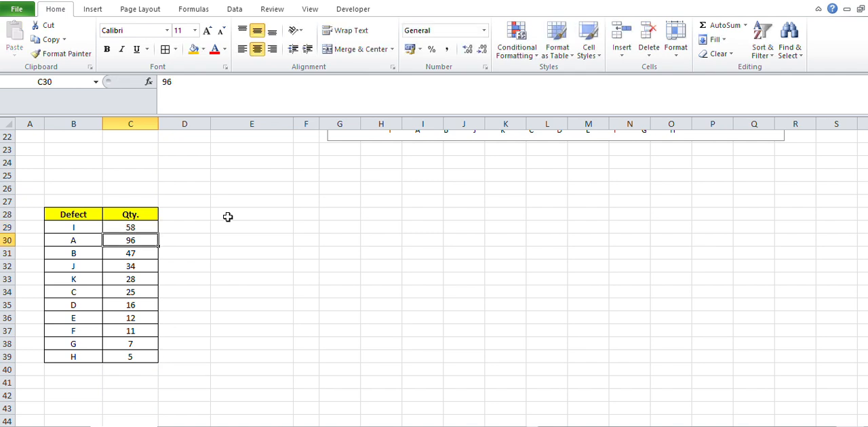
{"action": "type", "text": "145"}
{"action": "key", "text": "Return"}
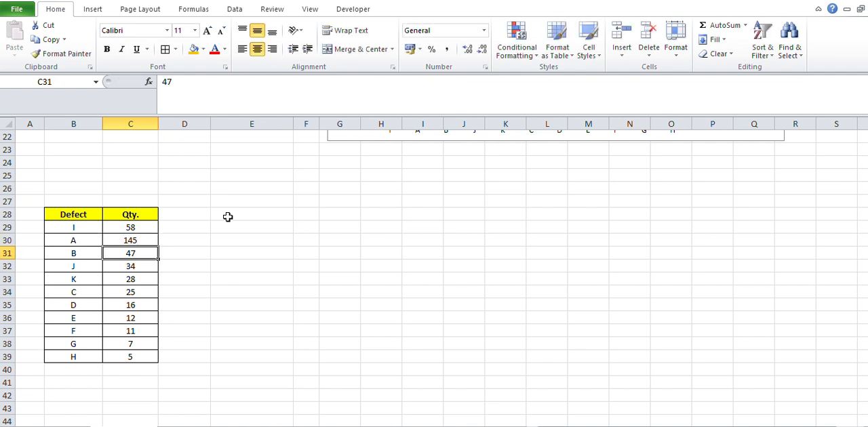
{"action": "type", "text": "95"}
{"action": "key", "text": "Return"}
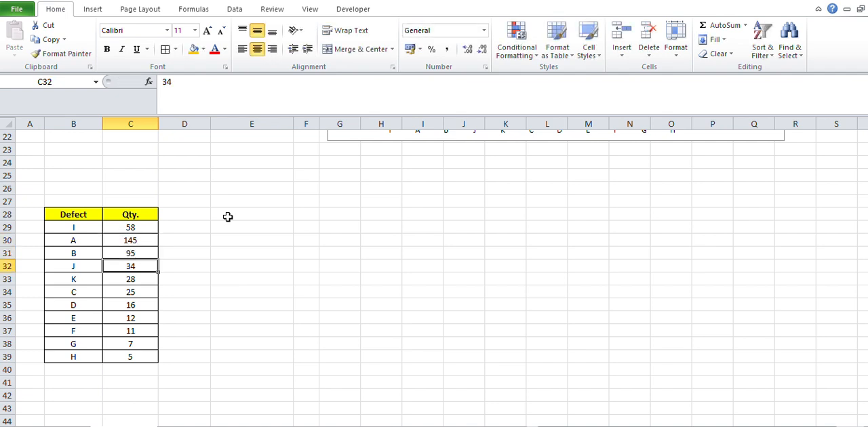
Set the quantities of defects E, G and H in the copied table to 25, 124 and 58.
{"action": "key", "text": "Return"}
{"action": "key", "text": "Return"}
{"action": "key", "text": "Return"}
{"action": "key", "text": "Return"}
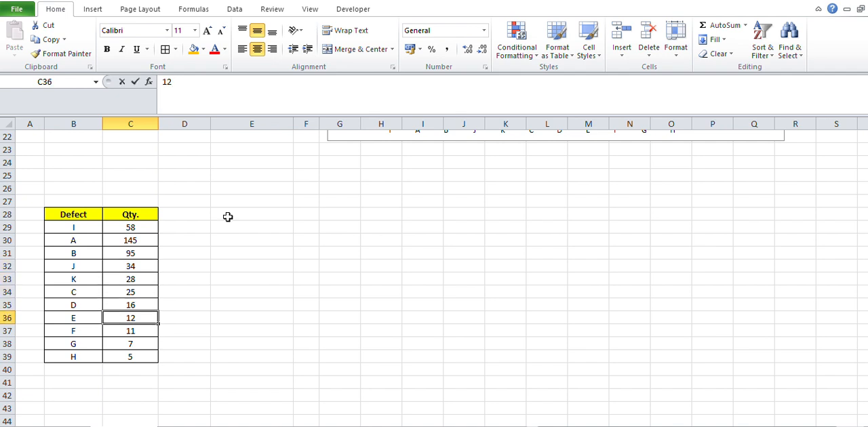
{"action": "type", "text": "25"}
{"action": "key", "text": "Return"}
{"action": "key", "text": "Return"}
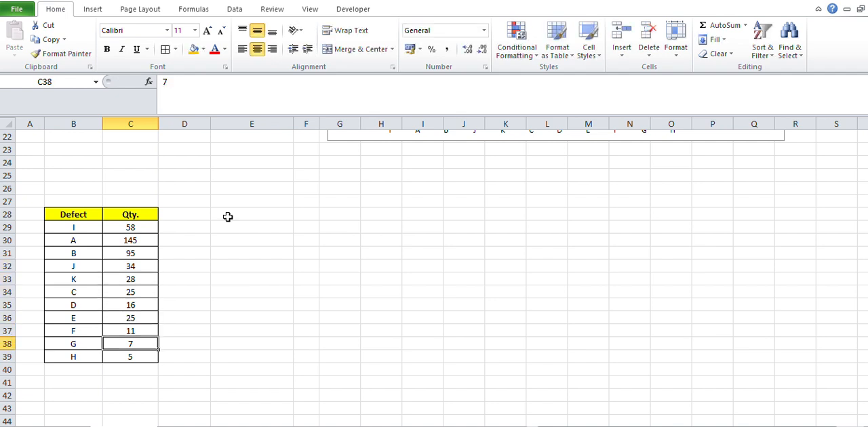
{"action": "type", "text": "124"}
{"action": "key", "text": "Return"}
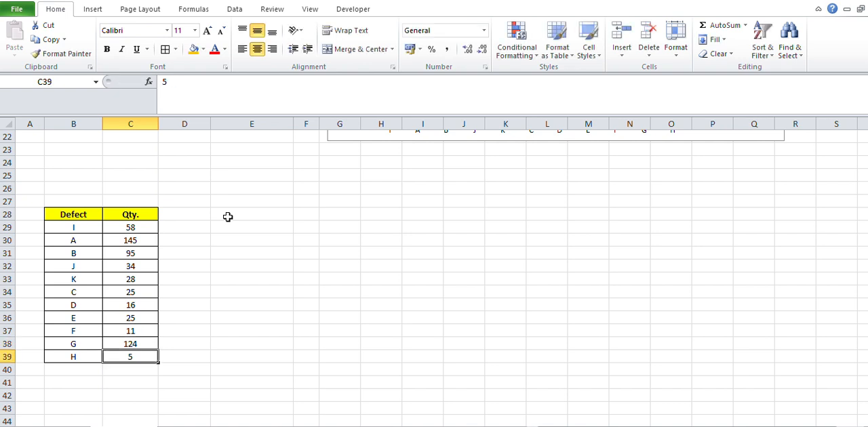
{"action": "type", "text": "58"}
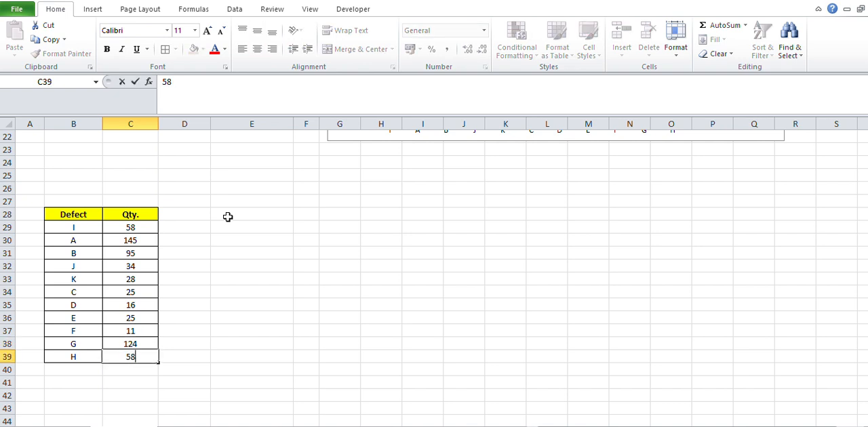
{"action": "key", "text": "Return"}
Total the copied table's quantities in cell C40 with =SUM(C29:C39).
{"action": "left_click_drag", "start_coordinate": [86, 215], "coordinate": [151, 215]}
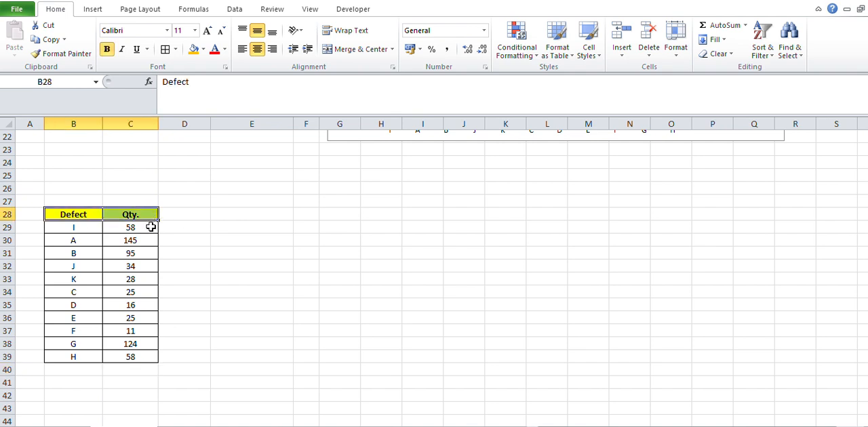
{"action": "left_click", "coordinate": [129, 367]}
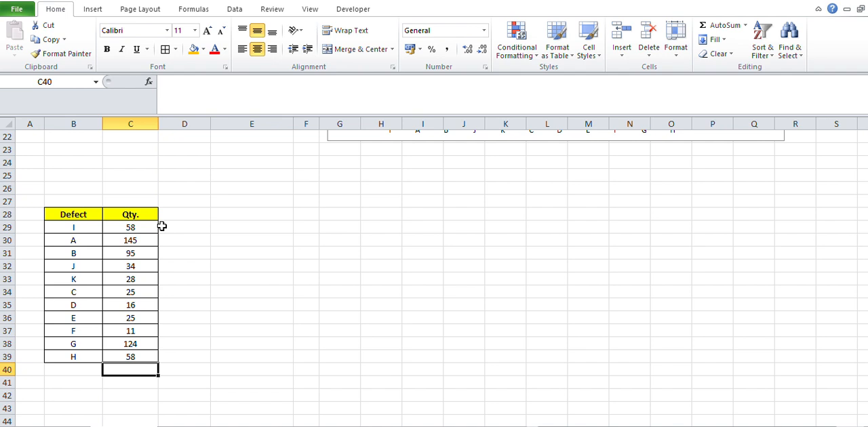
{"action": "type", "text": "="}
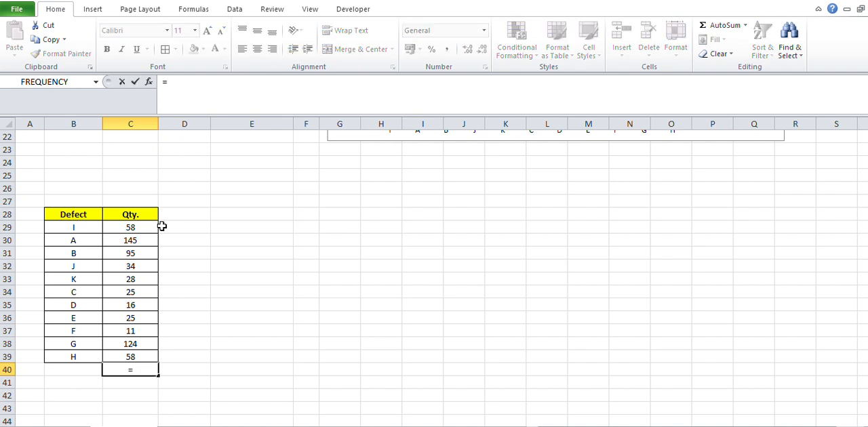
{"action": "type", "text": "sum"}
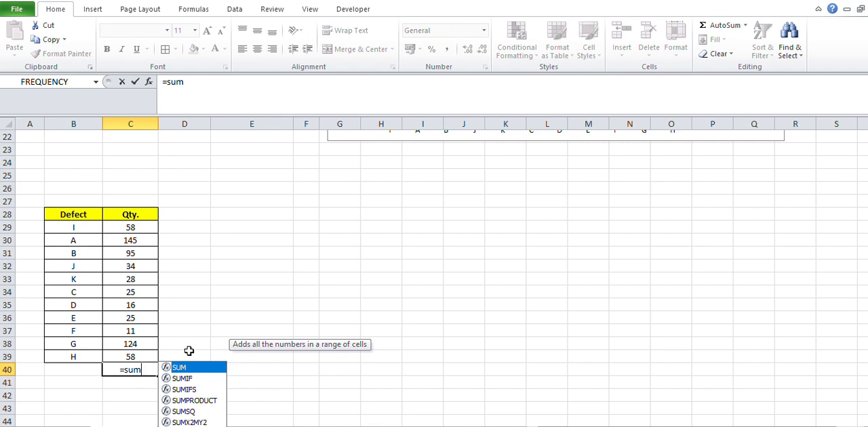
{"action": "double_click", "coordinate": [188, 367]}
{"action": "left_click", "coordinate": [144, 226]}
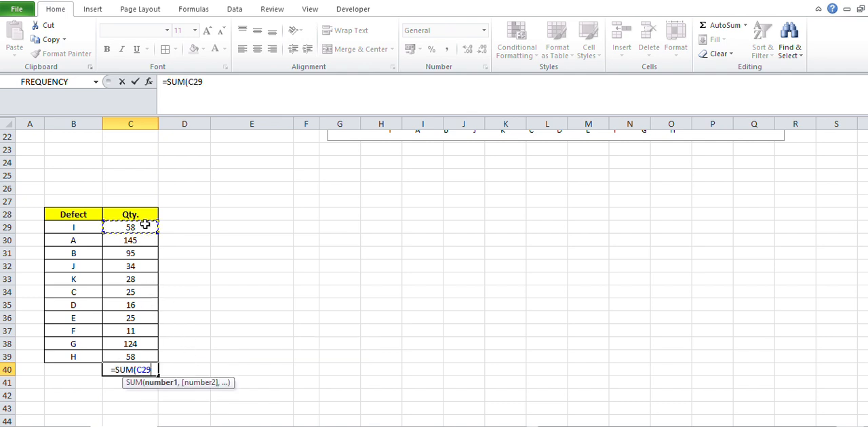
{"action": "left_click_drag", "start_coordinate": [144, 226], "coordinate": [142, 352]}
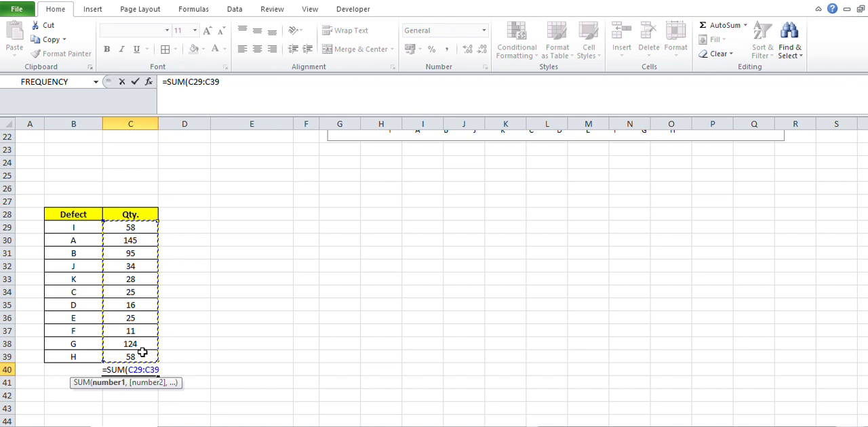
{"action": "key", "text": "Return"}
{"action": "left_click", "coordinate": [142, 370]}
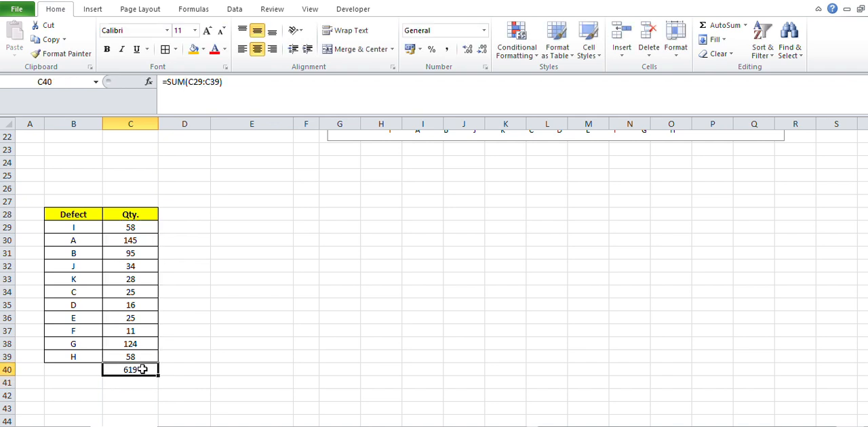
Add the header "% Rejection" in D28 and apply the Qty. header's formatting to it.
{"action": "left_click", "coordinate": [185, 212]}
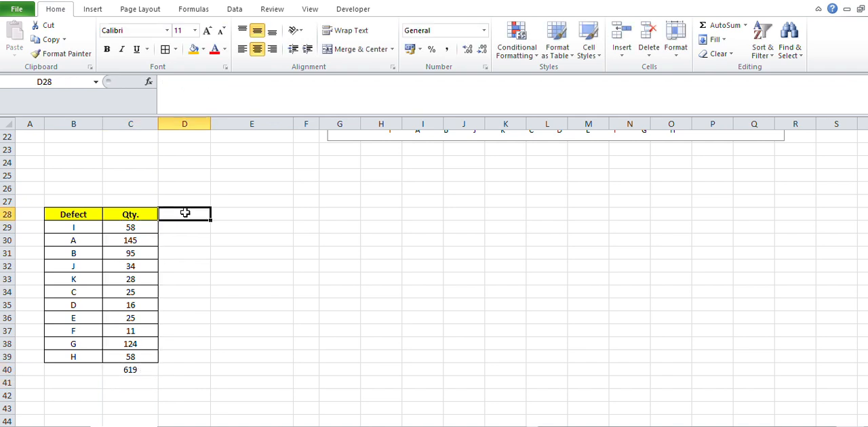
{"action": "type", "text": "%"}
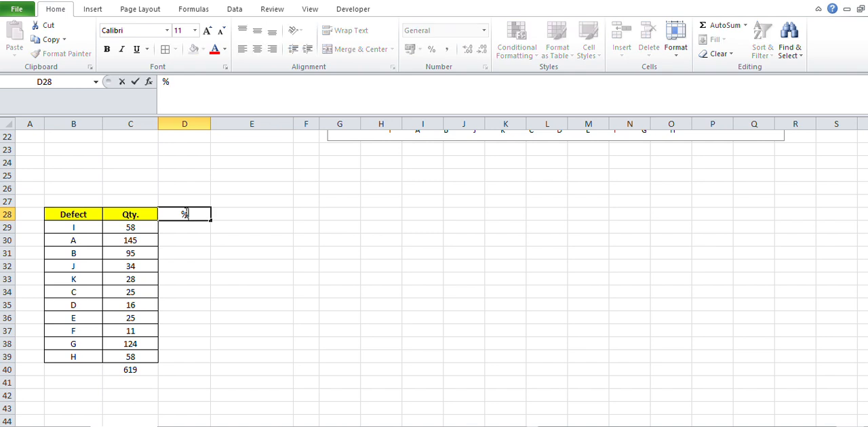
{"action": "type", "text": " Rejection"}
{"action": "key", "text": "Return"}
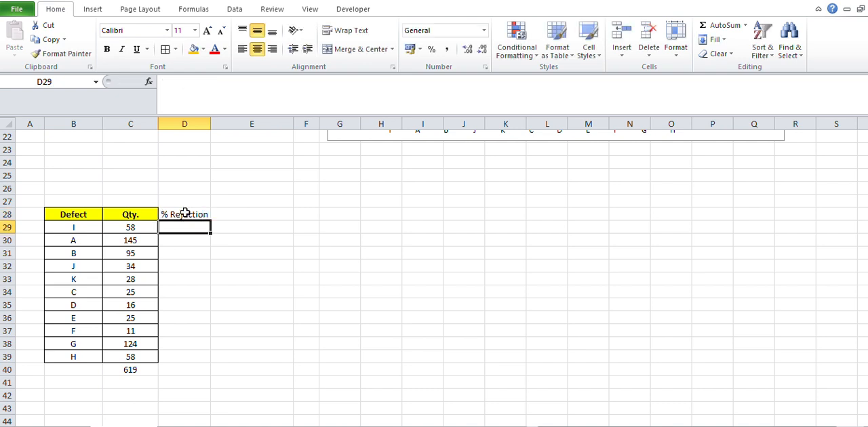
{"action": "left_click", "coordinate": [142, 213]}
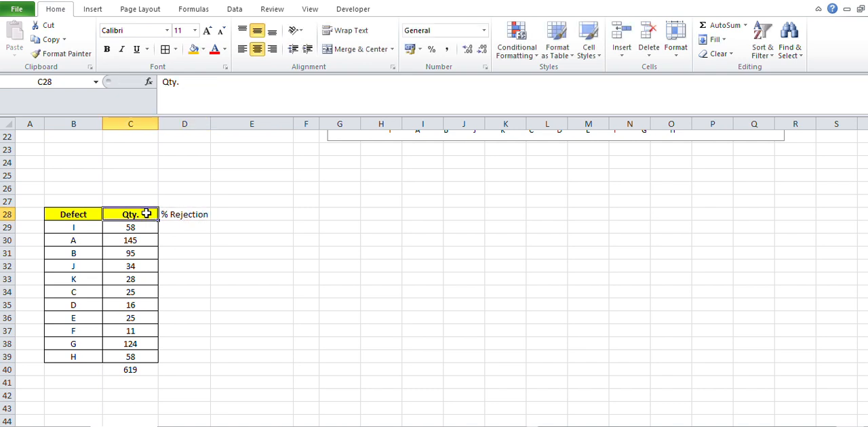
{"action": "left_click", "coordinate": [79, 55]}
{"action": "left_click", "coordinate": [190, 215]}
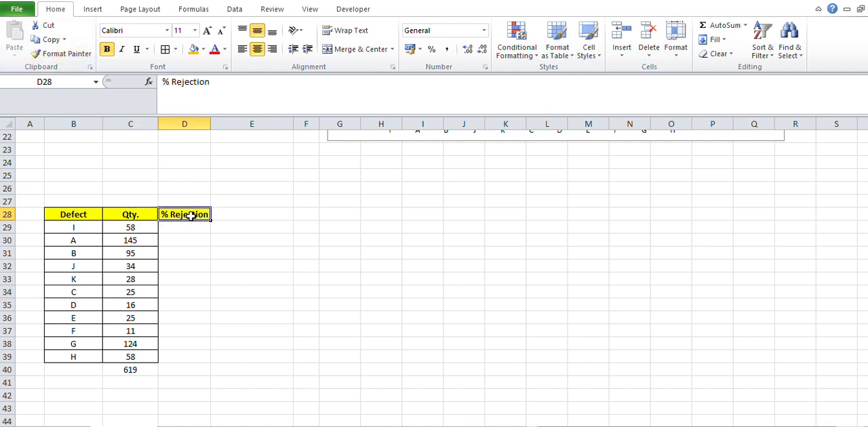
Calculate defect I's rejection percentage in D29 with the formula =C29/619*100.
{"action": "left_click", "coordinate": [184, 226]}
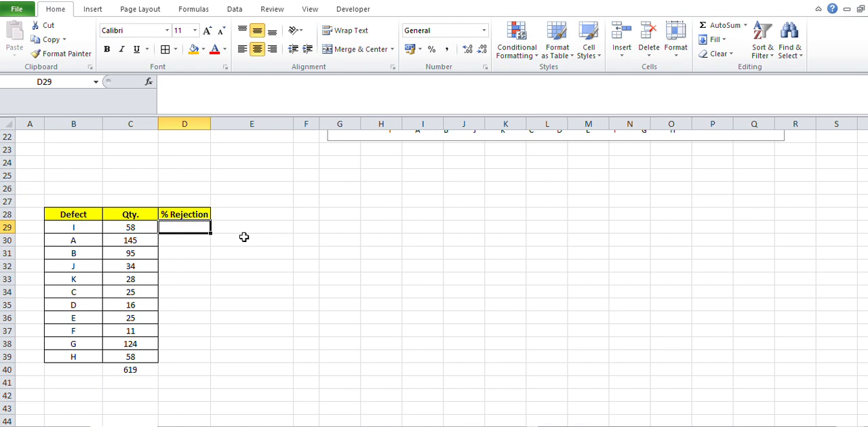
{"action": "type", "text": "="}
{"action": "key", "text": "Left"}
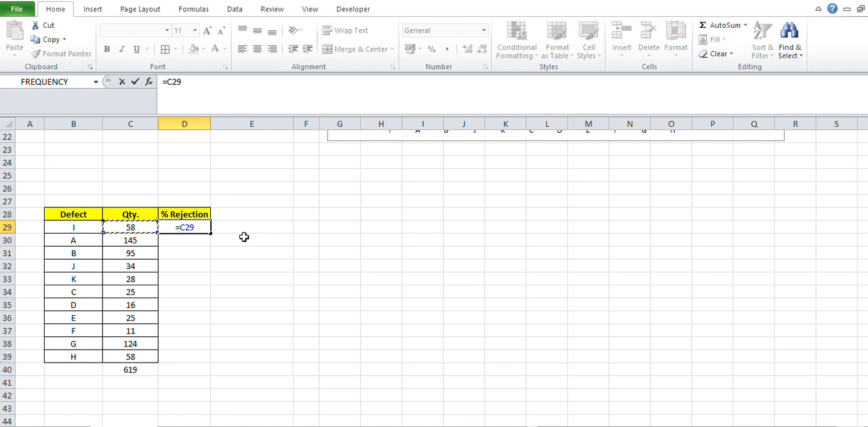
{"action": "type", "text": "/"}
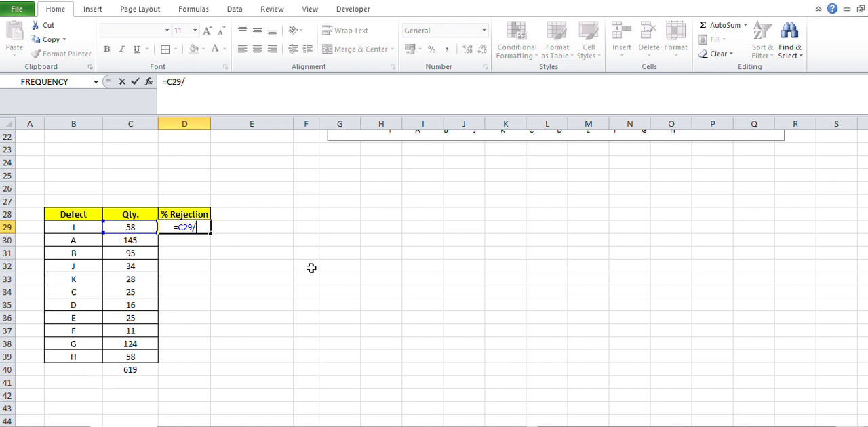
{"action": "type", "text": "619*100"}
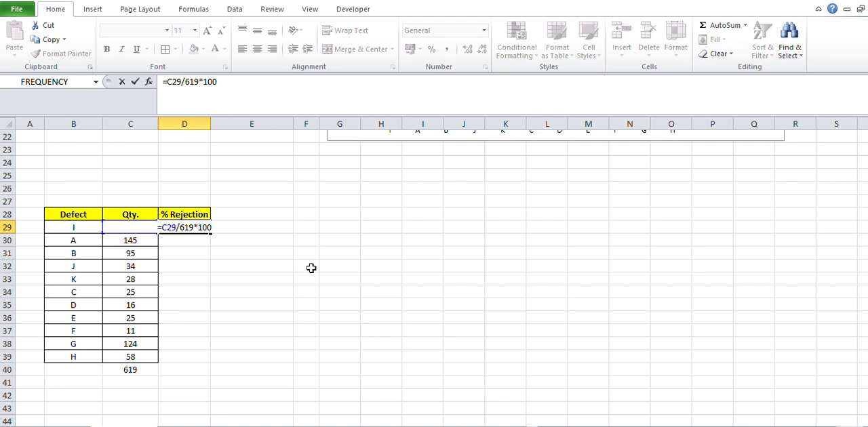
{"action": "key", "text": "Return"}
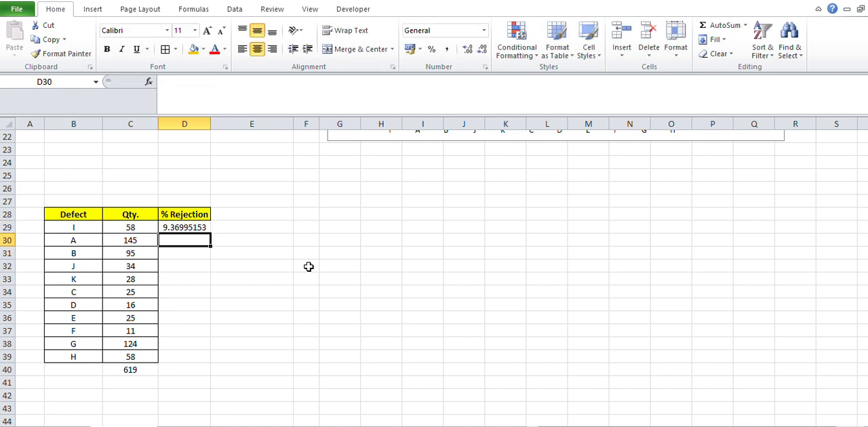
Fill the % Rejection formula from D29 down to D39 and reduce the values to two decimal places.
{"action": "left_click", "coordinate": [209, 227]}
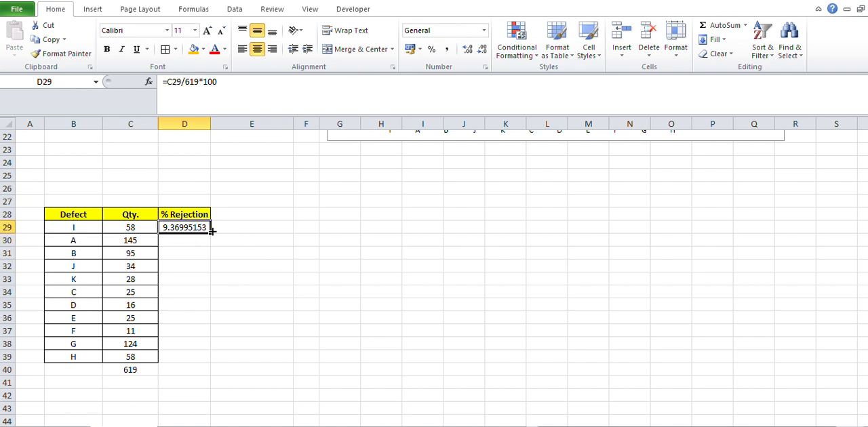
{"action": "left_click_drag", "start_coordinate": [211, 233], "coordinate": [202, 359]}
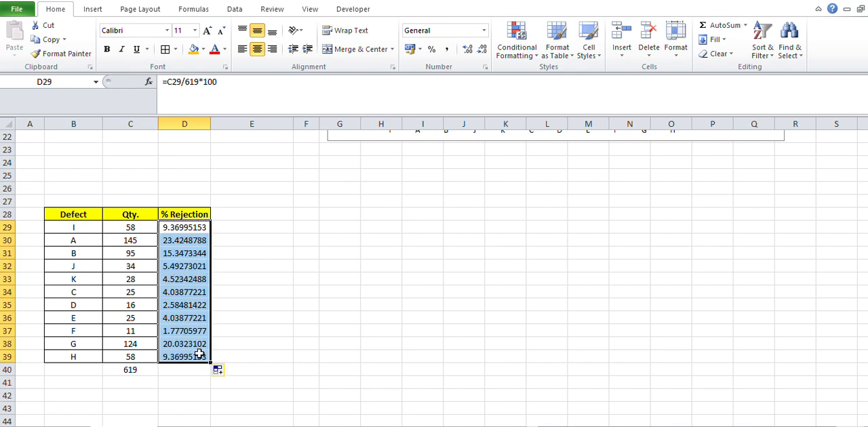
{"action": "left_click", "coordinate": [481, 52]}
{"action": "left_click", "coordinate": [481, 53]}
{"action": "left_click", "coordinate": [481, 53]}
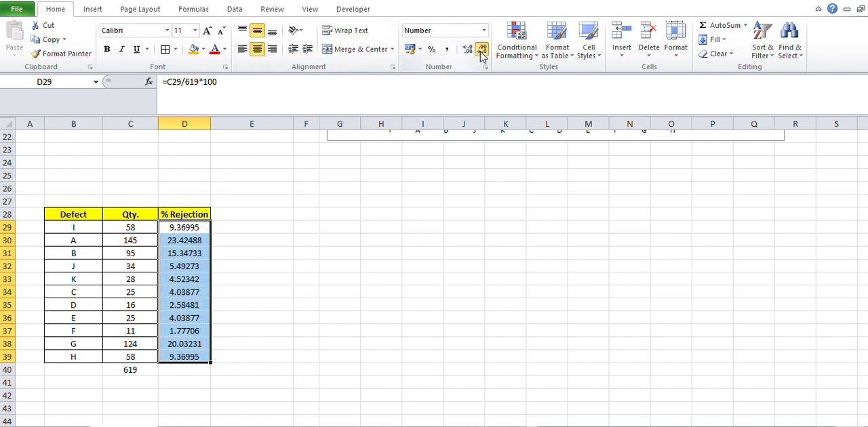
{"action": "left_click", "coordinate": [481, 53]}
{"action": "left_click", "coordinate": [481, 53]}
{"action": "left_click", "coordinate": [482, 53]}
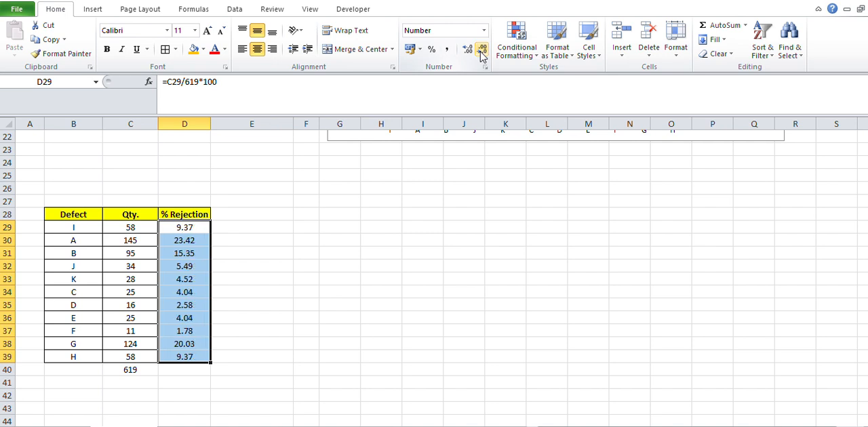
Hide row 40 containing the quantity total and add cell borders around the % Rejection values in D29:D39.
{"action": "left_click", "coordinate": [127, 370]}
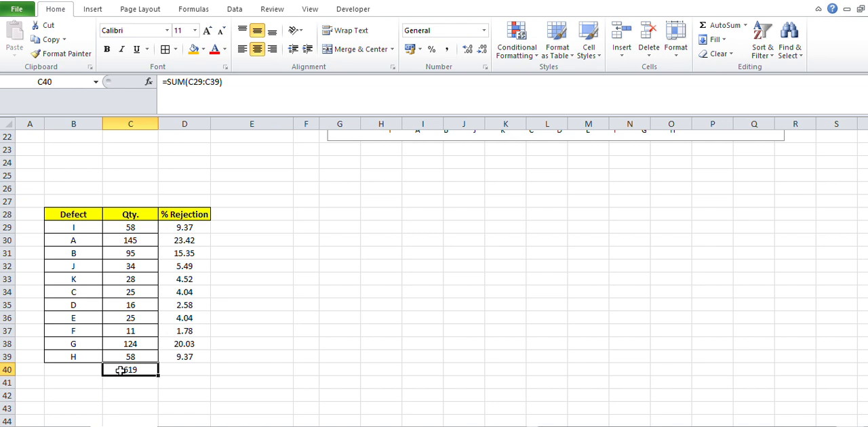
{"action": "right_click", "coordinate": [4, 369]}
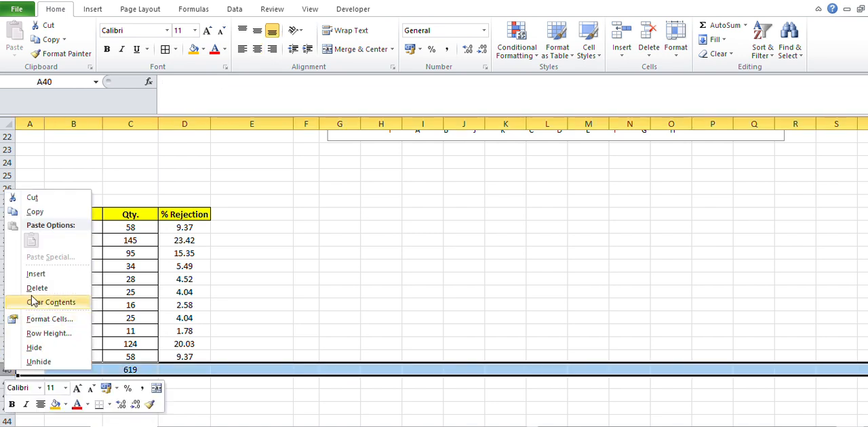
{"action": "left_click", "coordinate": [33, 348]}
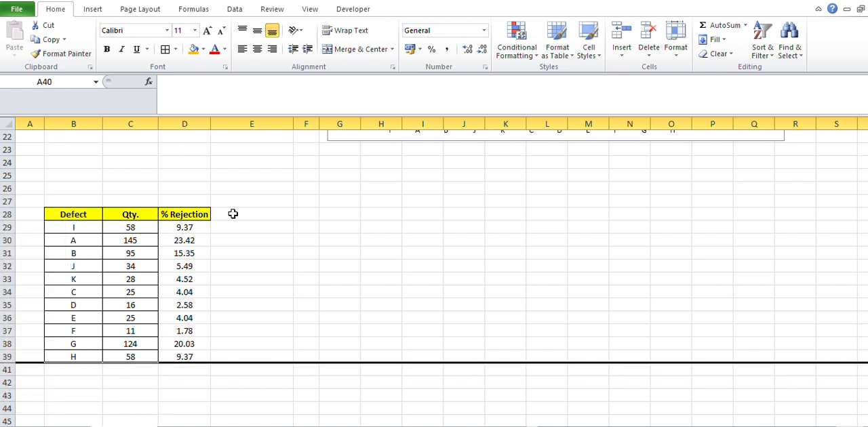
{"action": "left_click_drag", "start_coordinate": [205, 228], "coordinate": [195, 357]}
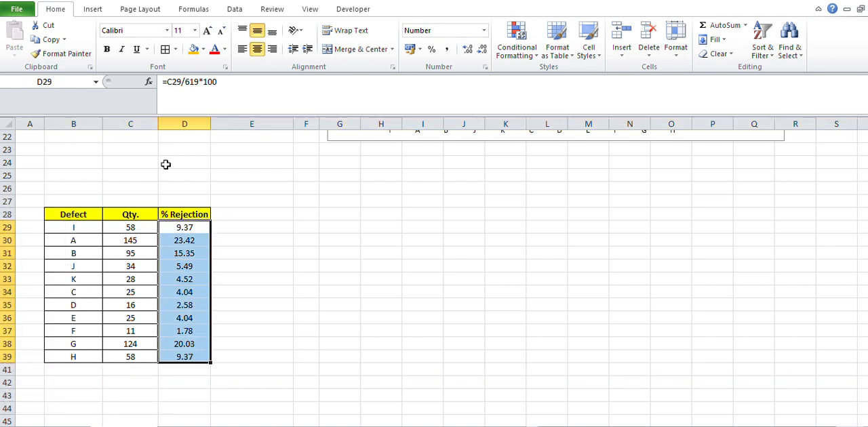
{"action": "left_click", "coordinate": [165, 49]}
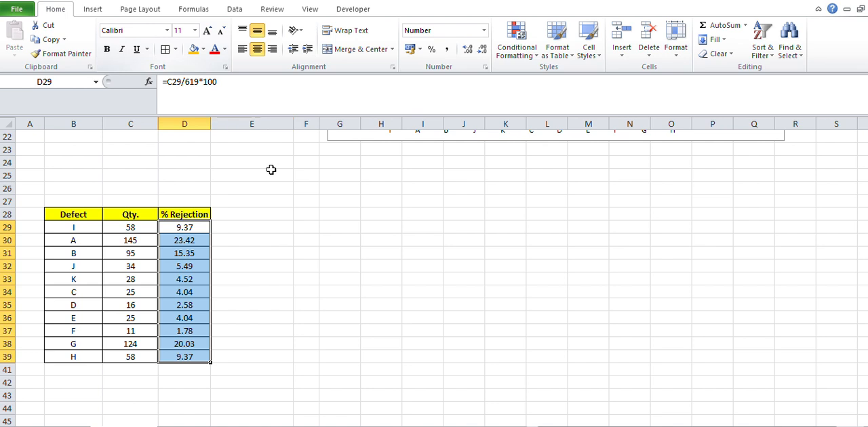
Add the header "% Cummulative" in E28 and apply the % Rejection header's formatting to it.
{"action": "left_click", "coordinate": [262, 217]}
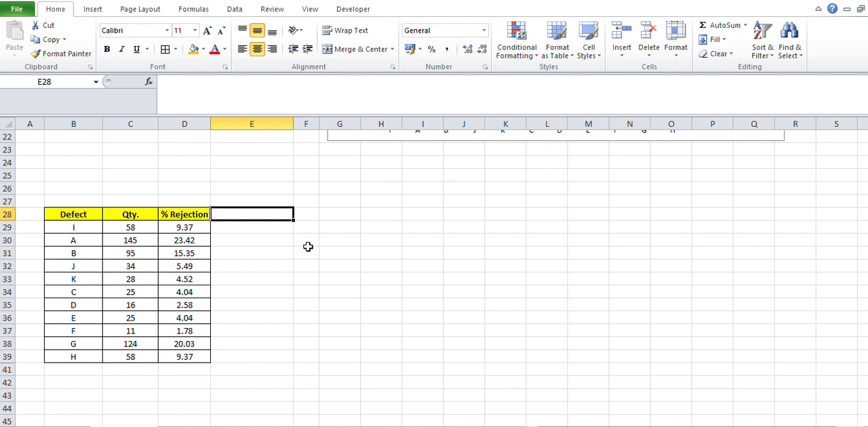
{"action": "type", "text": "% Cumm"}
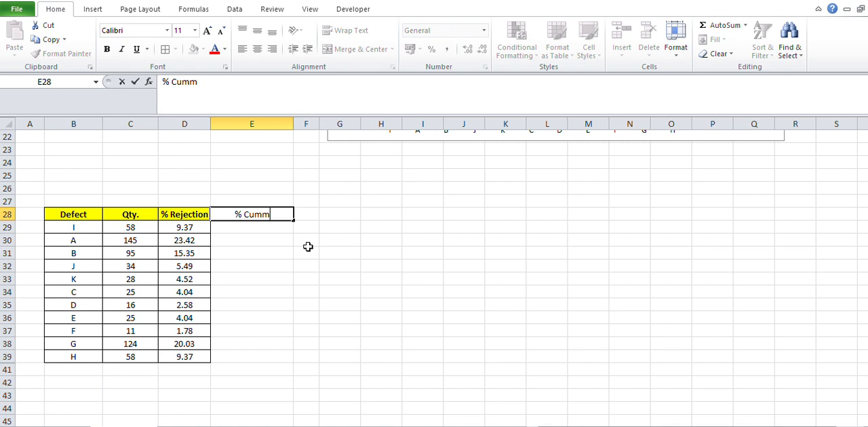
{"action": "type", "text": "ulative"}
{"action": "key", "text": "Return"}
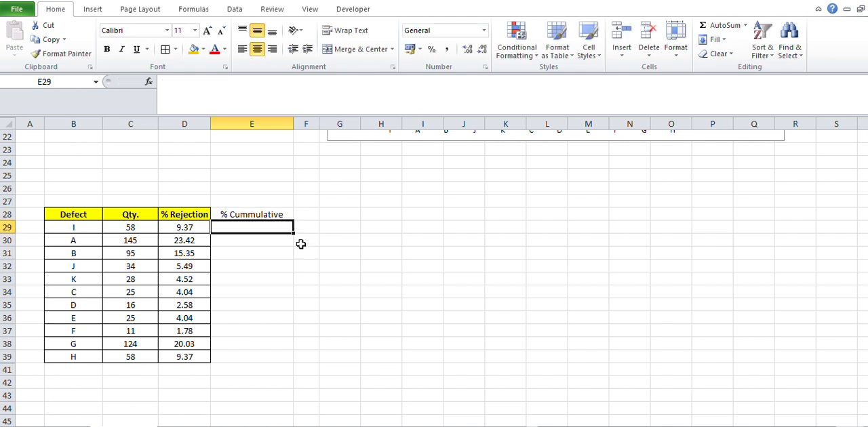
{"action": "left_click", "coordinate": [191, 214]}
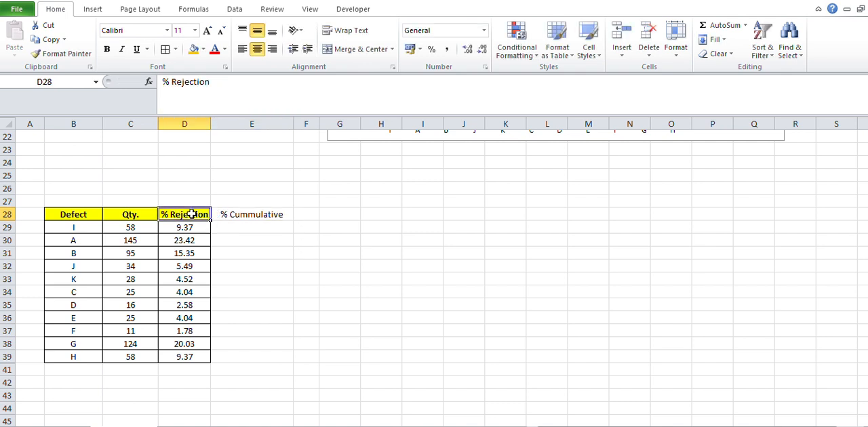
{"action": "left_click", "coordinate": [63, 54]}
{"action": "left_click", "coordinate": [248, 213]}
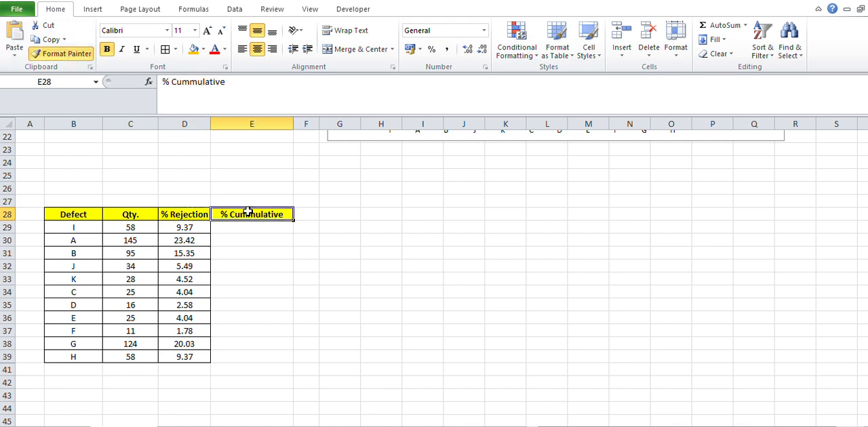
Turn on filtering for the table's header row 28.
{"action": "left_click", "coordinate": [241, 225]}
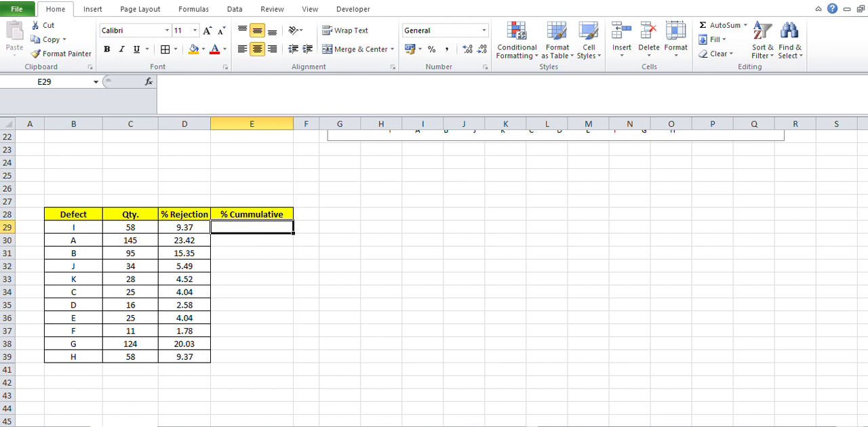
{"action": "left_click", "coordinate": [5, 214]}
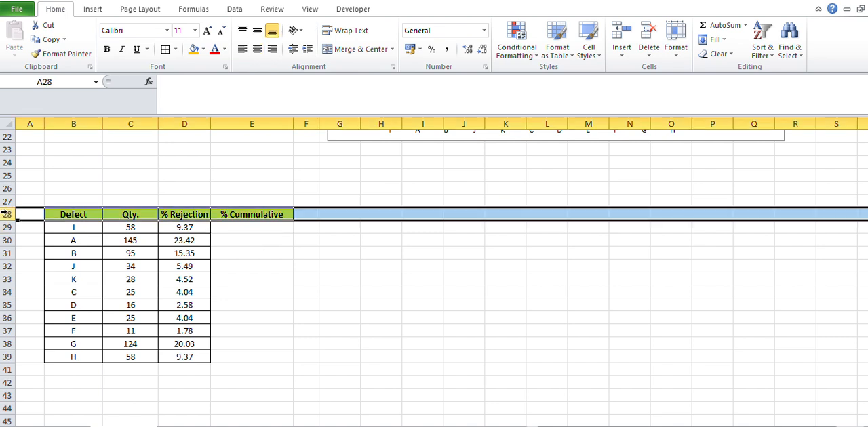
{"action": "key", "text": "alt+d"}
{"action": "key", "text": "f"}
{"action": "key", "text": "alt+d"}
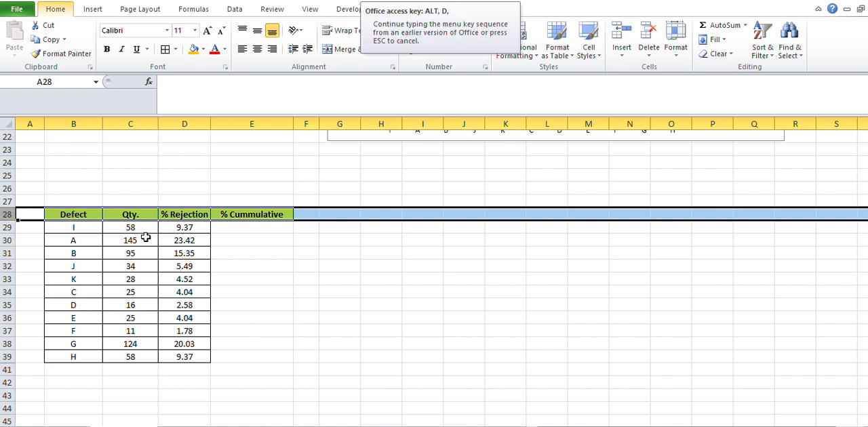
{"action": "key", "text": "f"}
{"action": "key", "text": "f"}
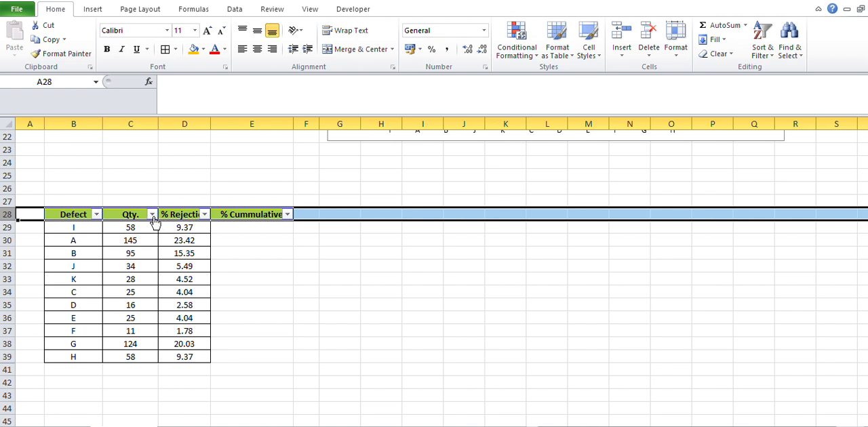
Sort the defect table by Qty. from largest to smallest.
{"action": "left_click", "coordinate": [152, 215]}
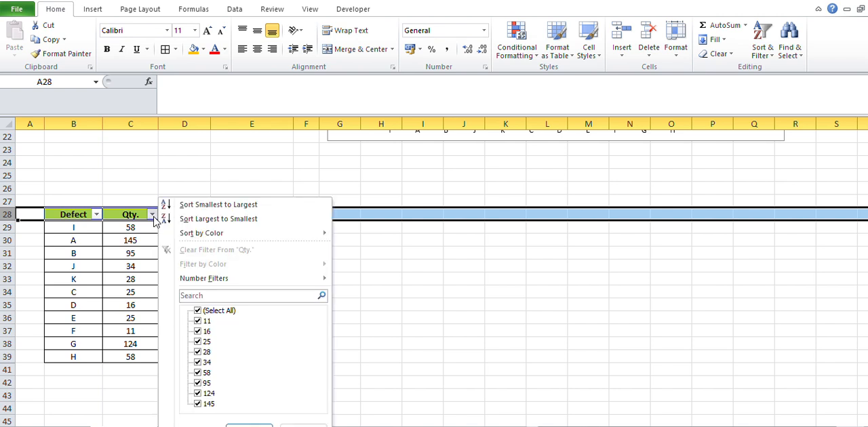
{"action": "left_click", "coordinate": [255, 205]}
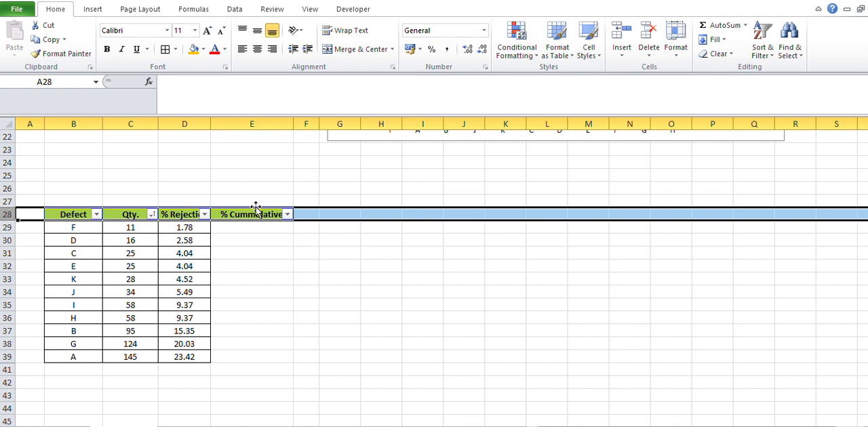
{"action": "left_click", "coordinate": [152, 215]}
{"action": "left_click", "coordinate": [186, 219]}
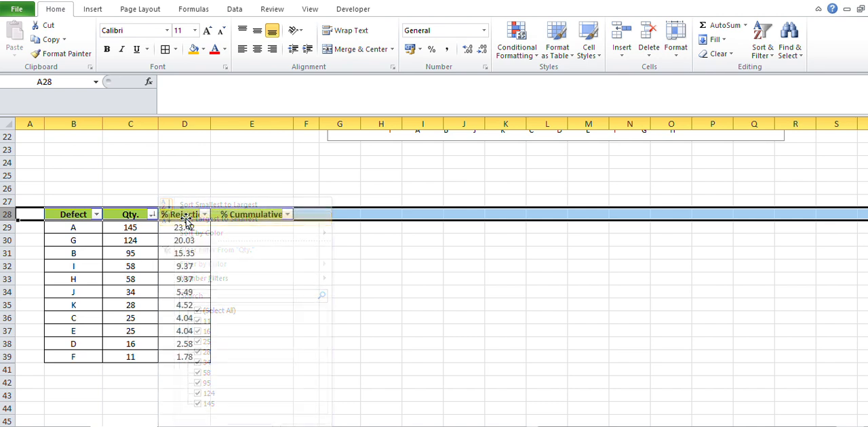
{"action": "left_click", "coordinate": [229, 265]}
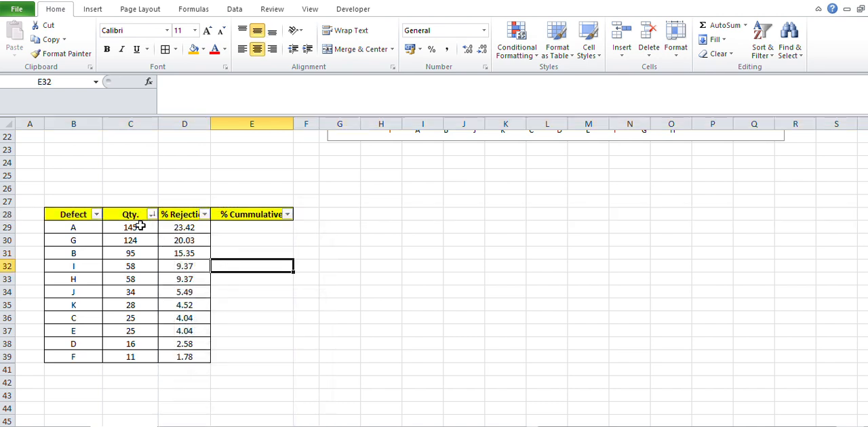
{"action": "left_click_drag", "start_coordinate": [140, 226], "coordinate": [149, 354]}
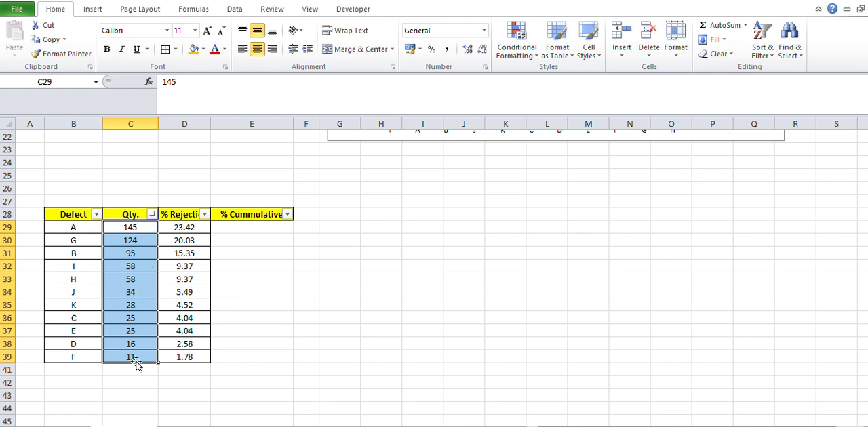
Set the first % Cummulative value in E29 to defect A's rejection percentage with =D29.
{"action": "left_click", "coordinate": [252, 230]}
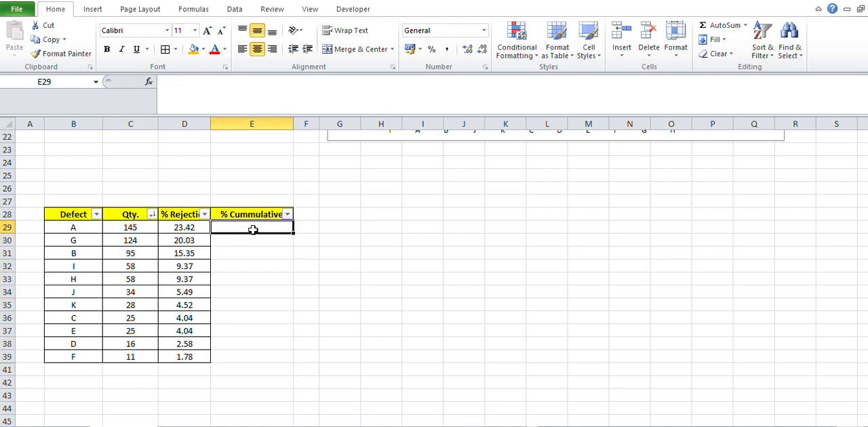
{"action": "type", "text": "="}
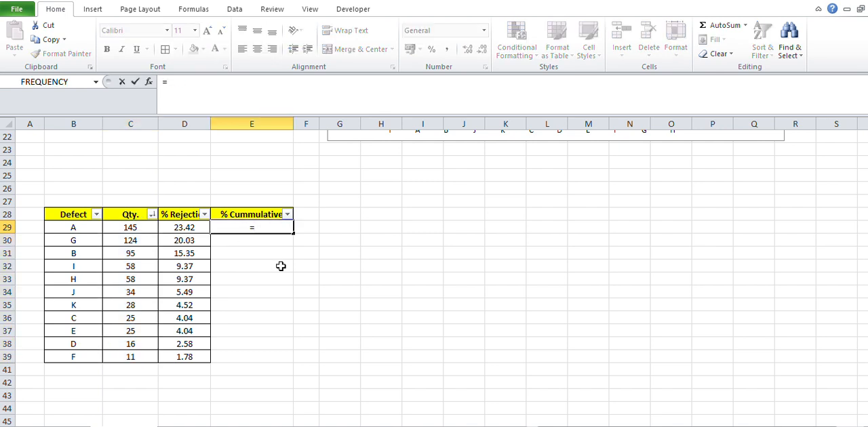
{"action": "key", "text": "Left"}
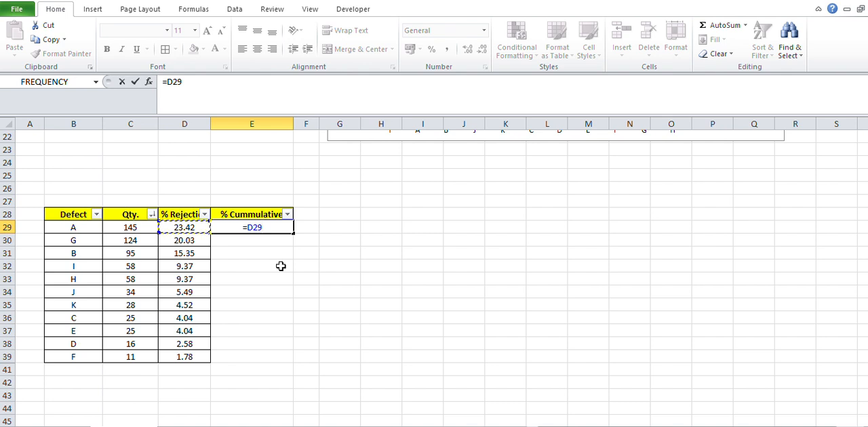
{"action": "key", "text": "Return"}
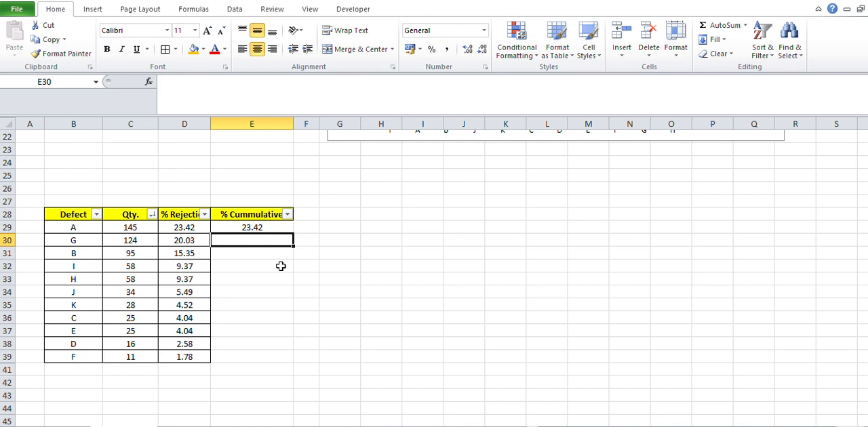
Calculate defect G's cumulative percentage in E30 with =D30+E29.
{"action": "type", "text": "="}
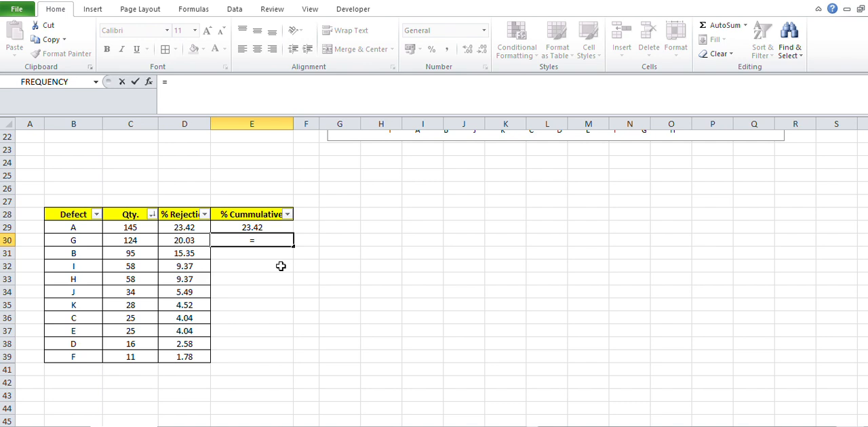
{"action": "key", "text": "Left"}
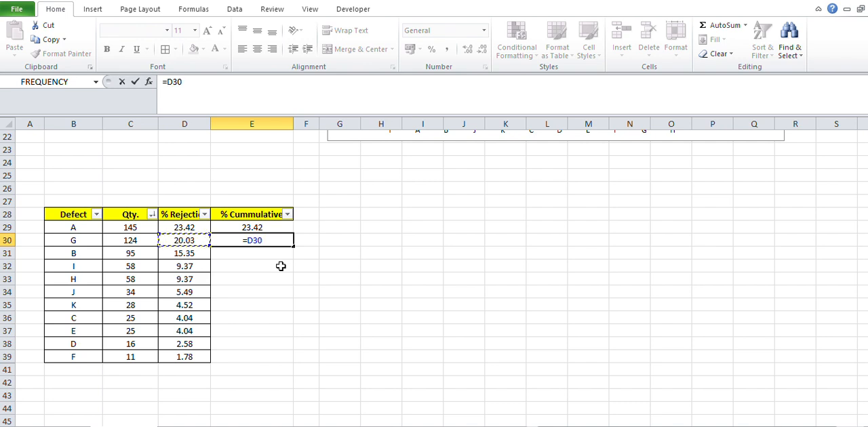
{"action": "type", "text": "+"}
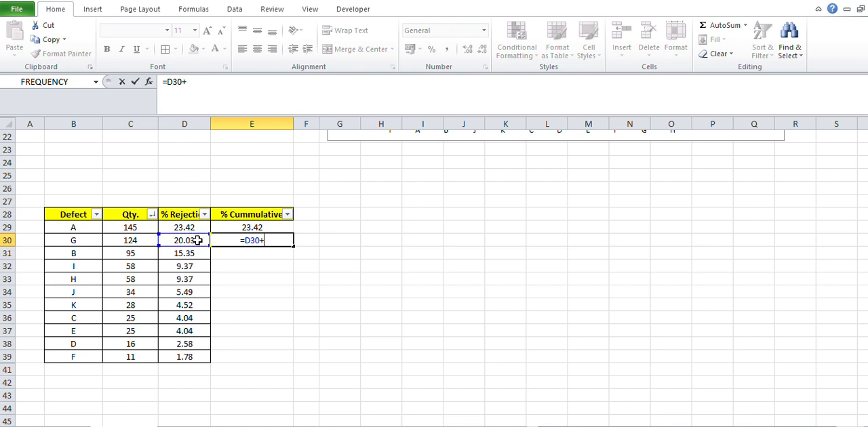
{"action": "left_click", "coordinate": [263, 226]}
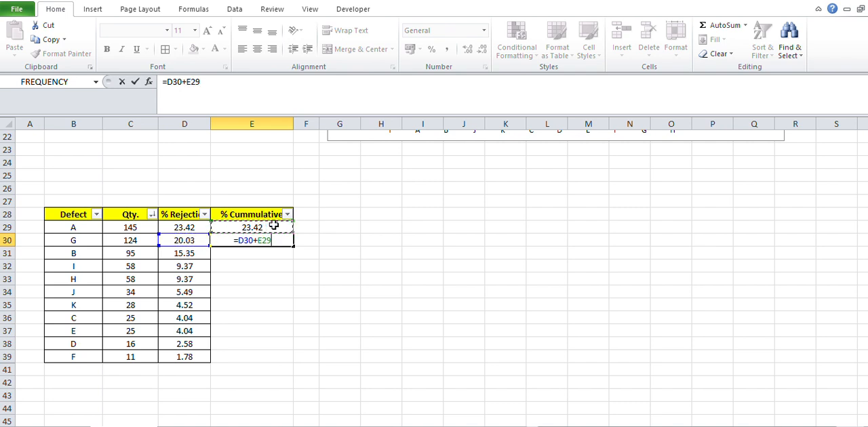
{"action": "key", "text": "Return"}
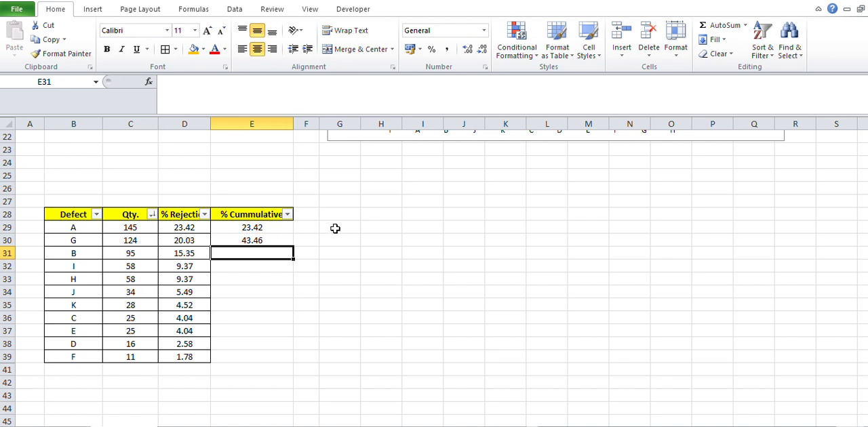
Copy the cumulative formula from E30 down to E39 for the remaining defects.
{"action": "left_click", "coordinate": [285, 241]}
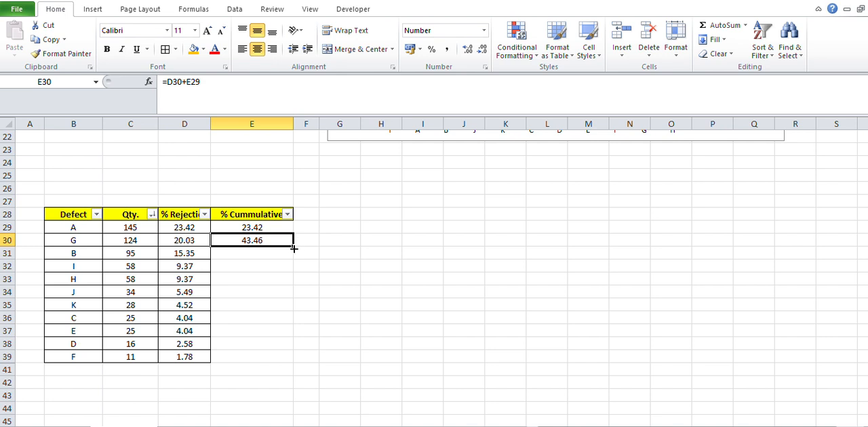
{"action": "left_click_drag", "start_coordinate": [293, 249], "coordinate": [263, 357]}
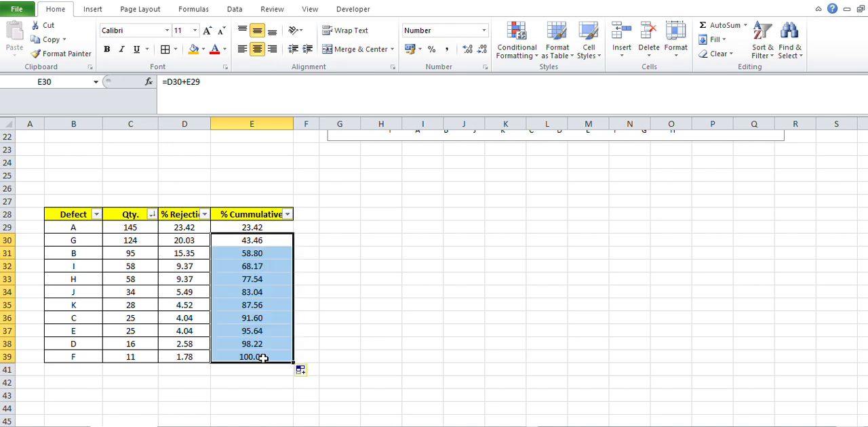
{"action": "left_click", "coordinate": [273, 356]}
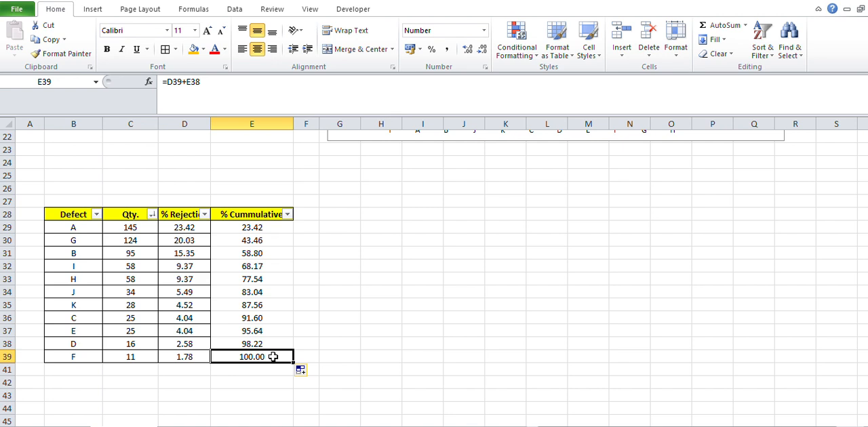
Apply all borders to the % Cummulative values in E29:E39 and fill cell E39 with orange.
{"action": "left_click_drag", "start_coordinate": [272, 230], "coordinate": [269, 357]}
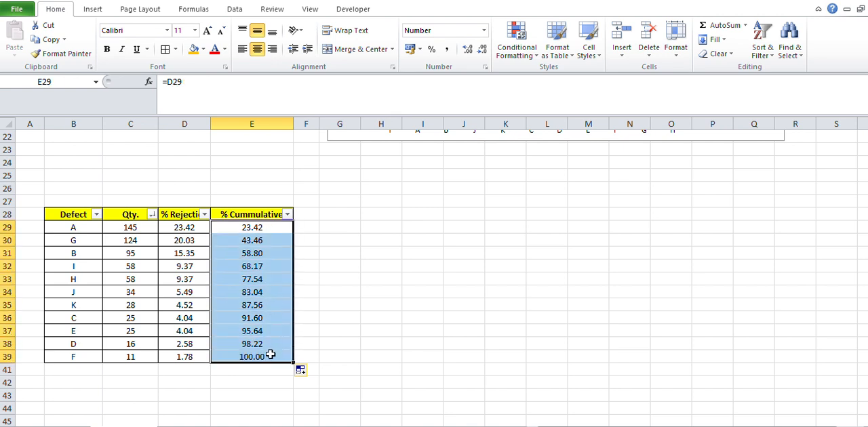
{"action": "left_click", "coordinate": [166, 52]}
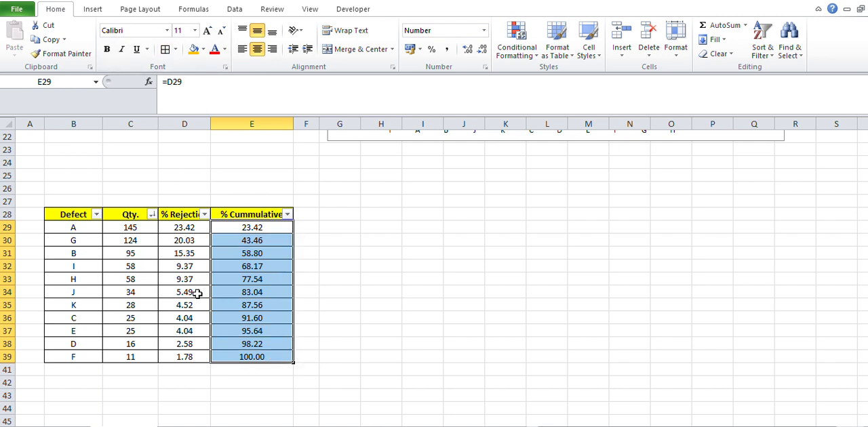
{"action": "left_click", "coordinate": [283, 354]}
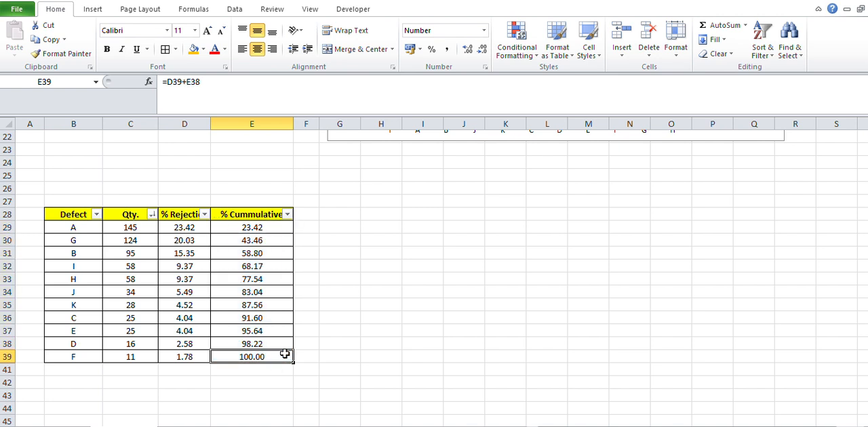
{"action": "left_click", "coordinate": [194, 50]}
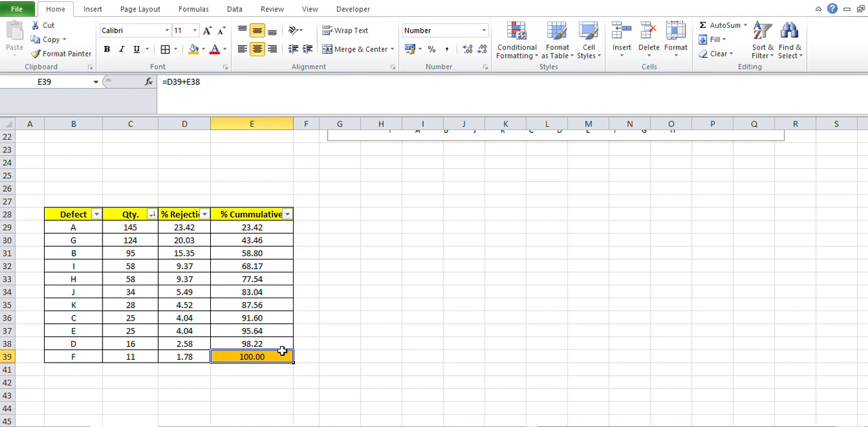
{"action": "left_click", "coordinate": [332, 289]}
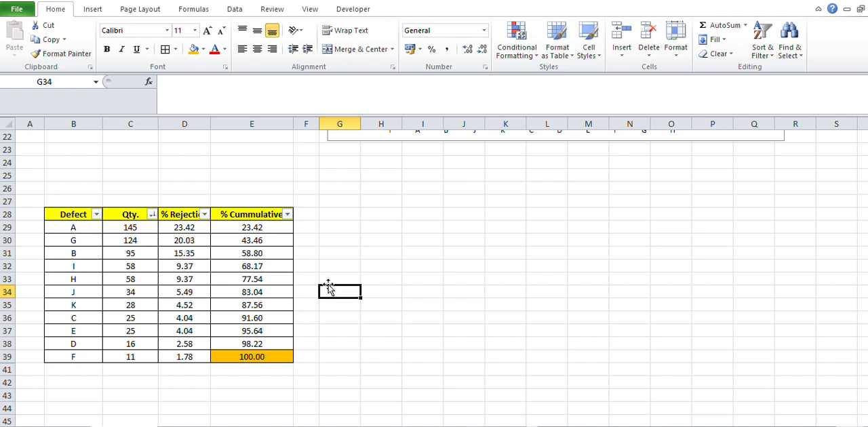
Insert a 2-D clustered column chart from the Defect, % Rejection and % Cummulative columns, and enlarge it beside the table, spanning about columns G to P.
{"action": "left_click", "coordinate": [73, 215]}
{"action": "left_click_drag", "start_coordinate": [73, 215], "coordinate": [81, 352]}
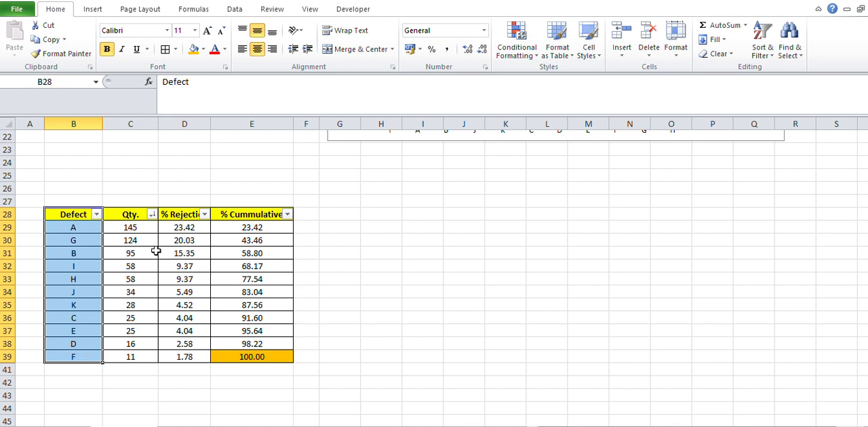
{"action": "left_click_drag", "start_coordinate": [186, 219], "coordinate": [255, 356]}
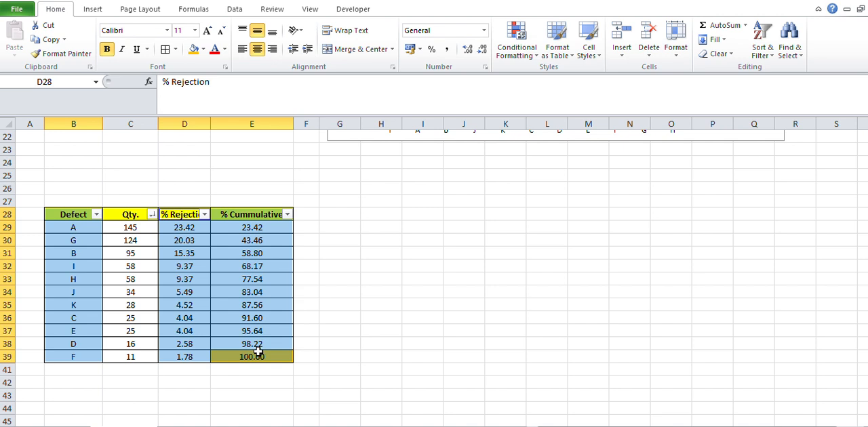
{"action": "left_click", "coordinate": [95, 9]}
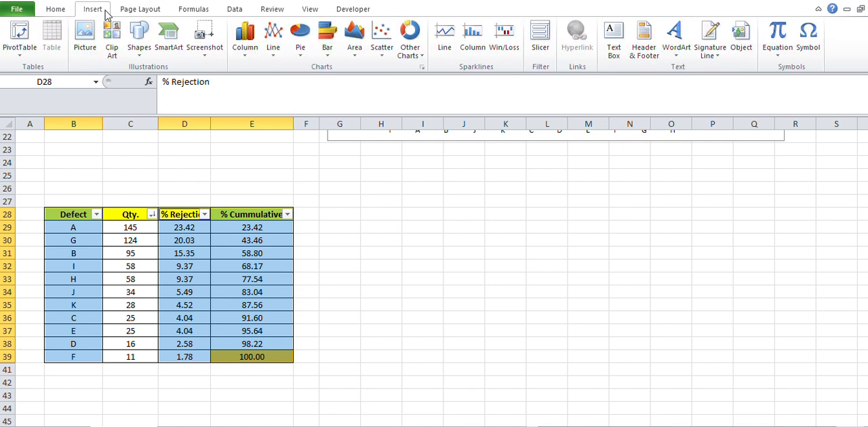
{"action": "left_click", "coordinate": [247, 48]}
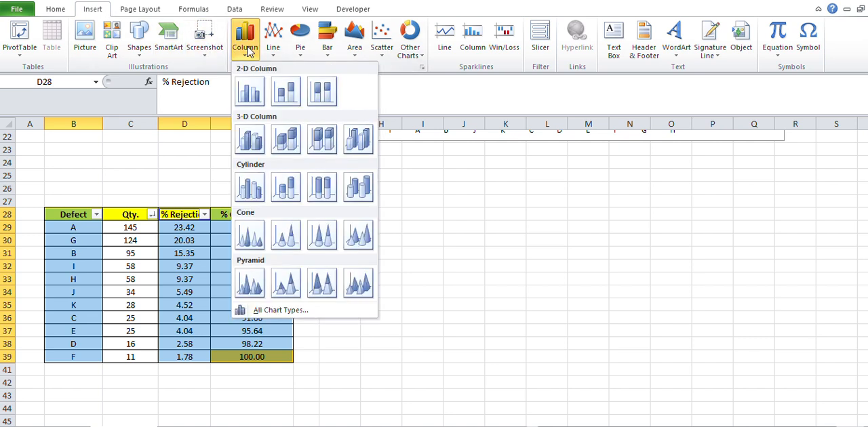
{"action": "left_click", "coordinate": [249, 93]}
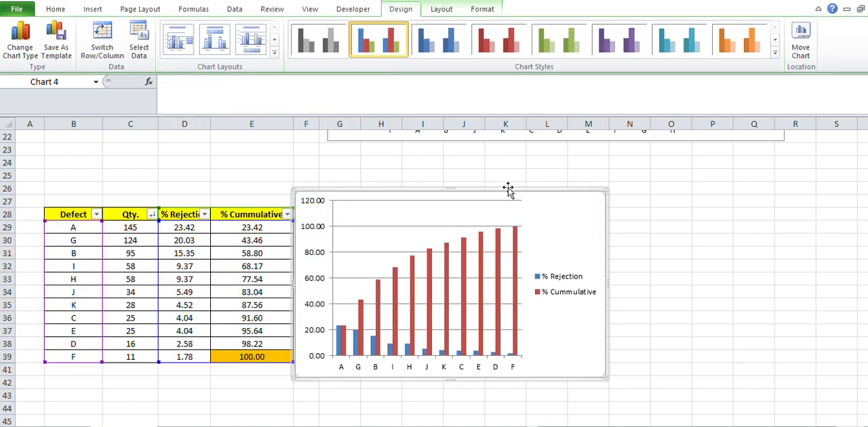
{"action": "left_click_drag", "start_coordinate": [517, 187], "coordinate": [552, 178]}
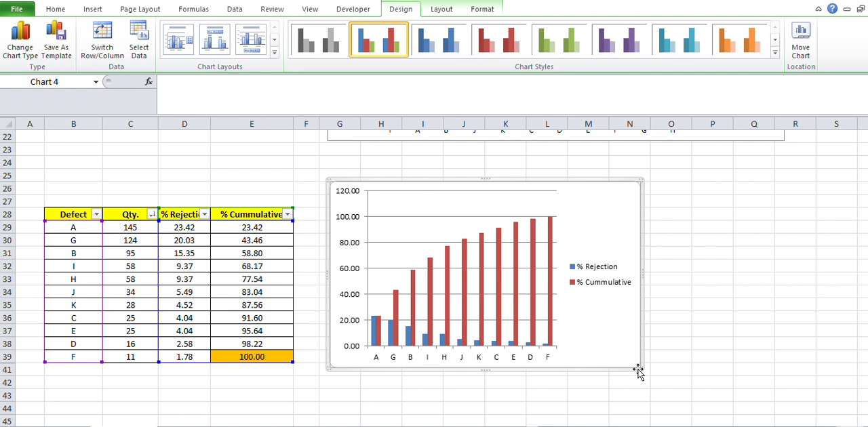
{"action": "left_click_drag", "start_coordinate": [637, 369], "coordinate": [729, 383]}
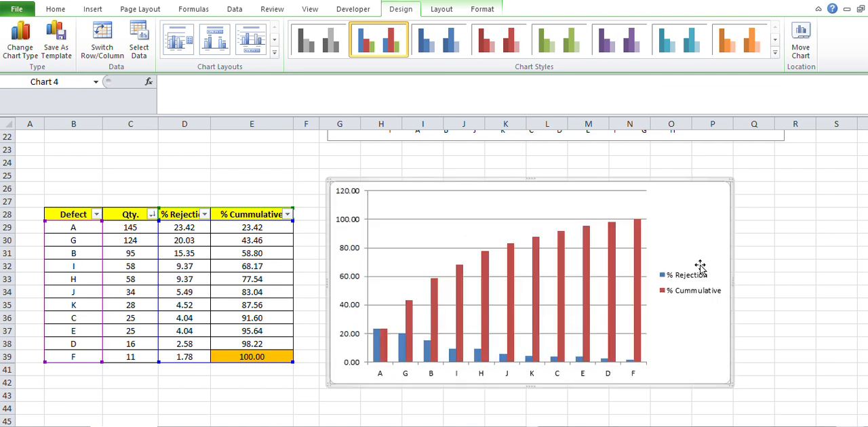
Fix the maximum of the chart's vertical axis at 100.
{"action": "left_click", "coordinate": [348, 250]}
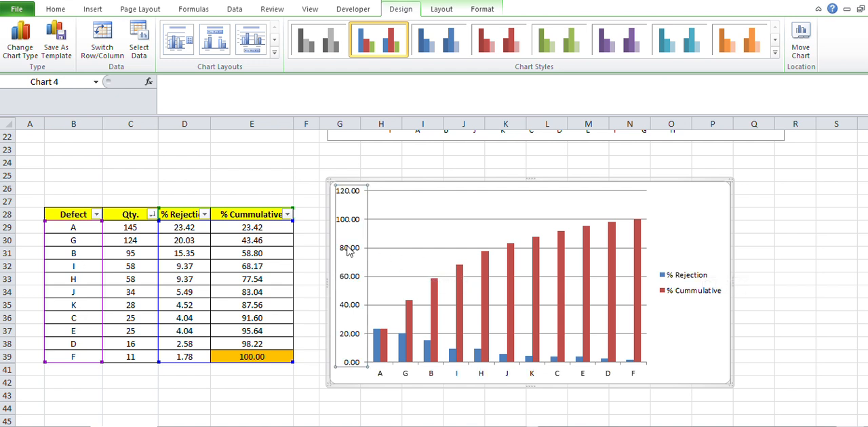
{"action": "right_click", "coordinate": [347, 250]}
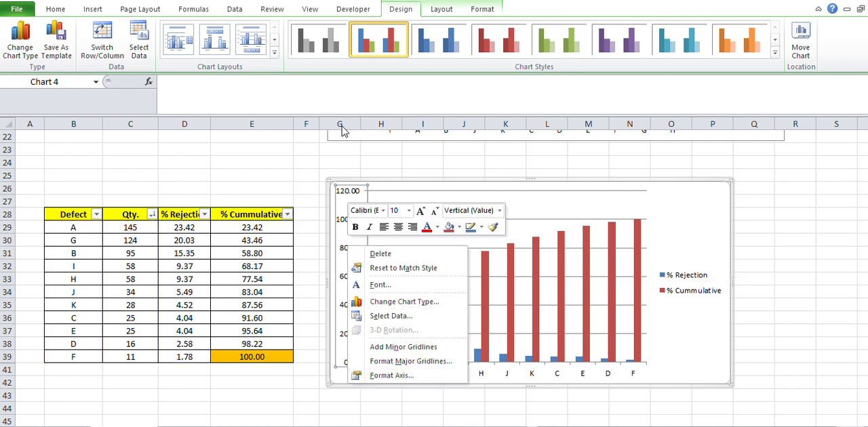
{"action": "left_click", "coordinate": [391, 375]}
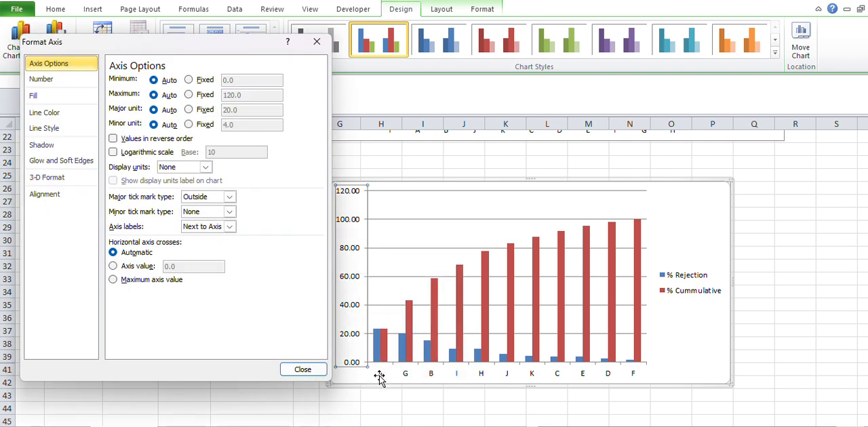
{"action": "left_click", "coordinate": [189, 95]}
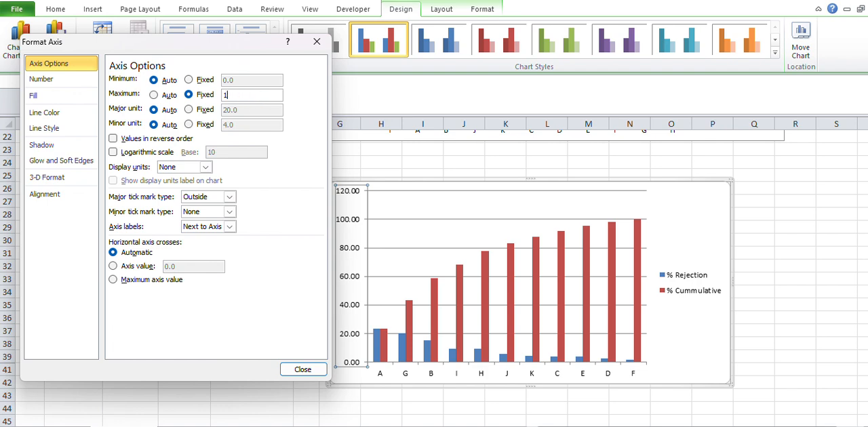
{"action": "type", "text": "100"}
{"action": "left_click", "coordinate": [302, 370]}
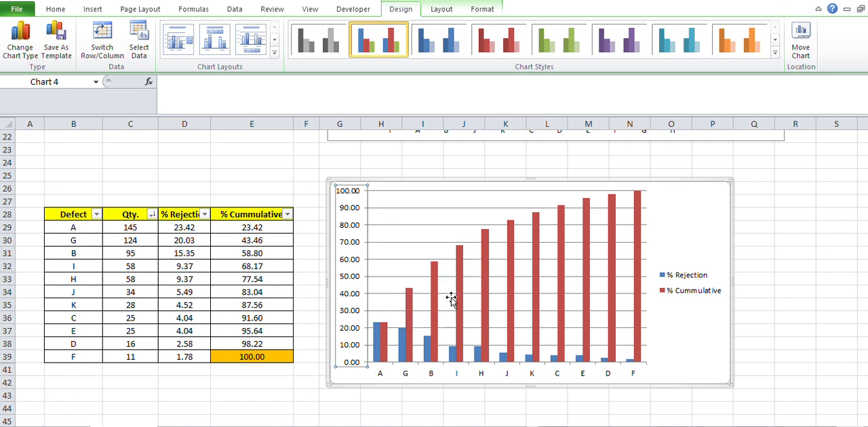
Change the % Cummulative series in the chart to a line with markers.
{"action": "left_click", "coordinate": [539, 284]}
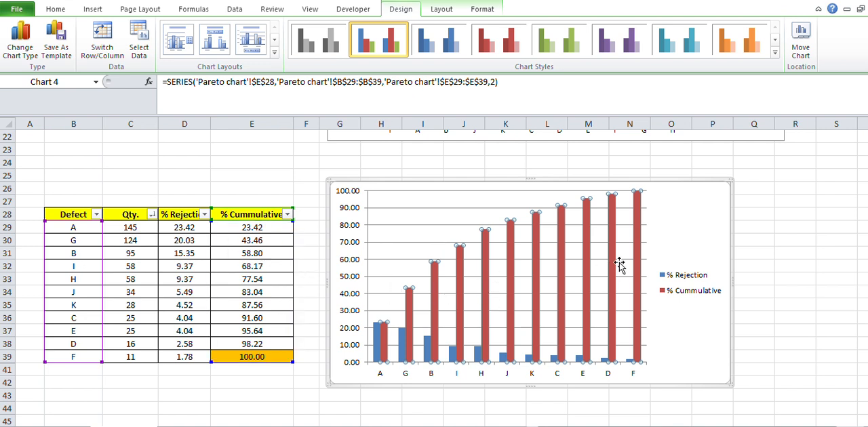
{"action": "right_click", "coordinate": [510, 263]}
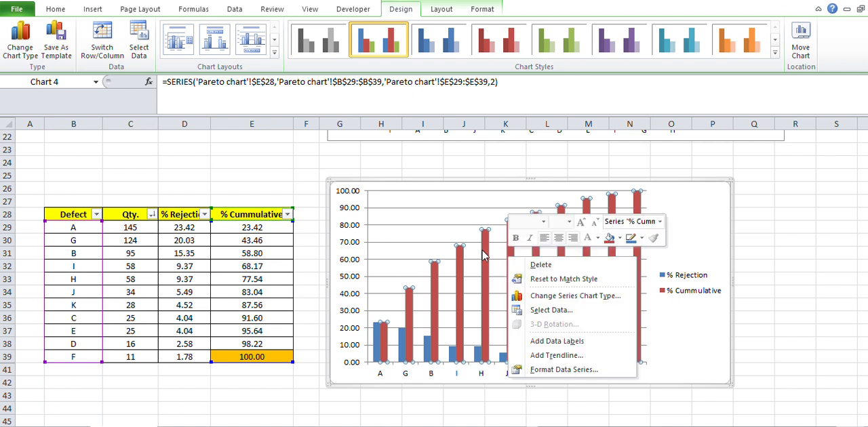
{"action": "right_click", "coordinate": [484, 256]}
{"action": "right_click", "coordinate": [485, 257]}
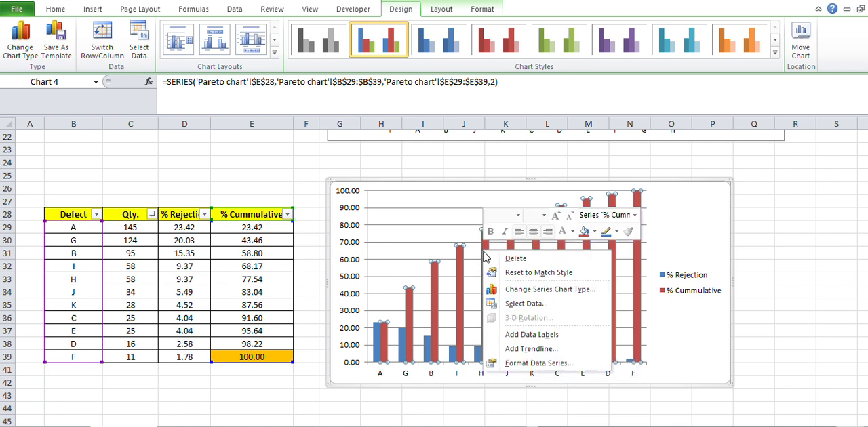
{"action": "left_click", "coordinate": [553, 290]}
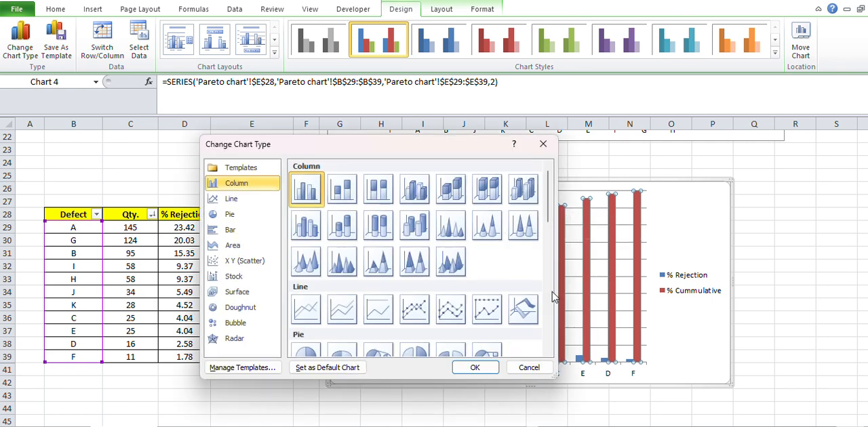
{"action": "left_click", "coordinate": [265, 204]}
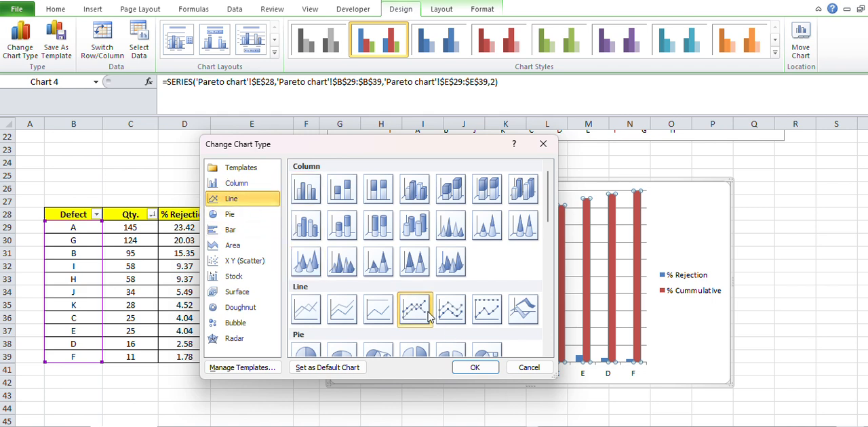
{"action": "left_click", "coordinate": [475, 368]}
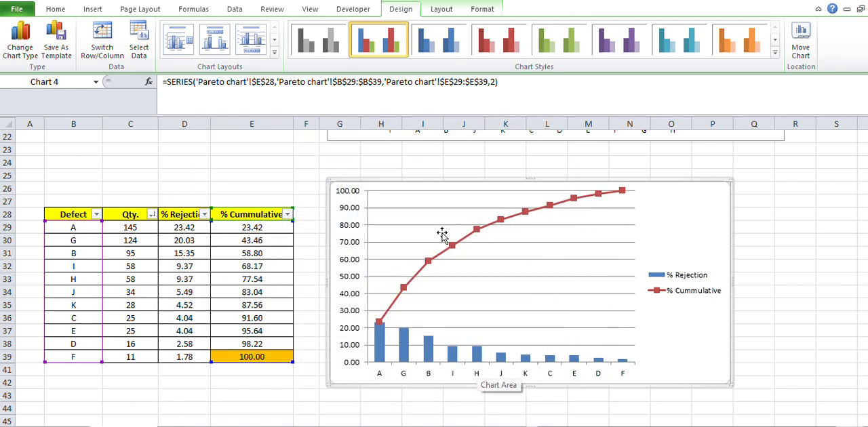
Add data labels to the % Cummulative line in the chart.
{"action": "left_click", "coordinate": [476, 230]}
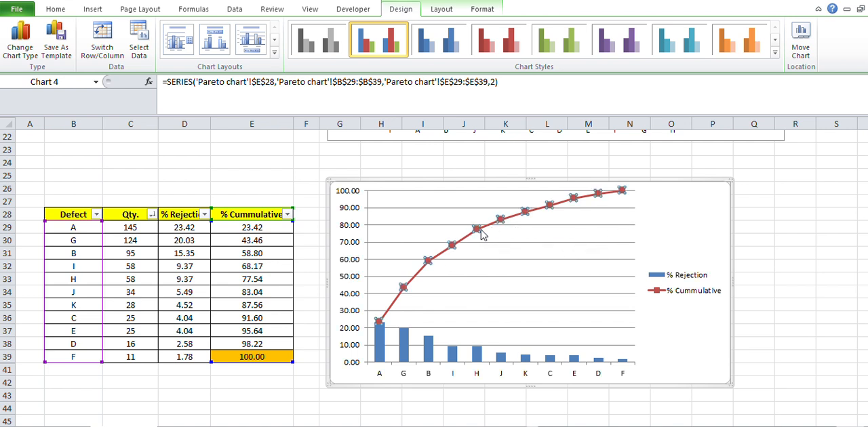
{"action": "right_click", "coordinate": [476, 231]}
{"action": "left_click", "coordinate": [530, 314]}
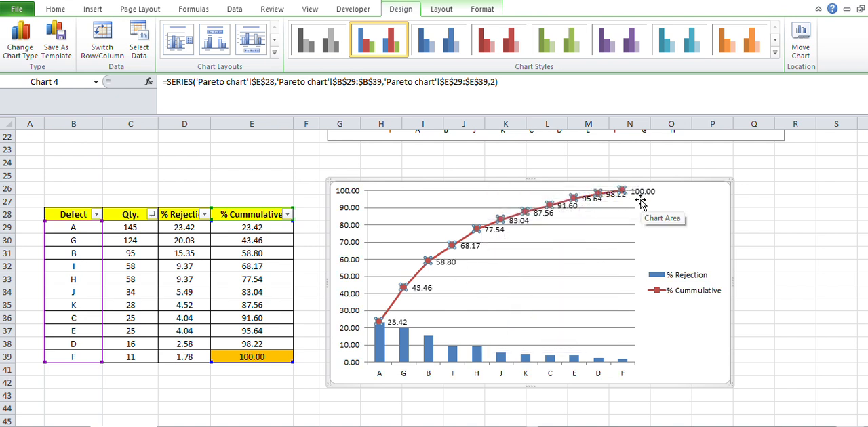
{"action": "left_click", "coordinate": [632, 327]}
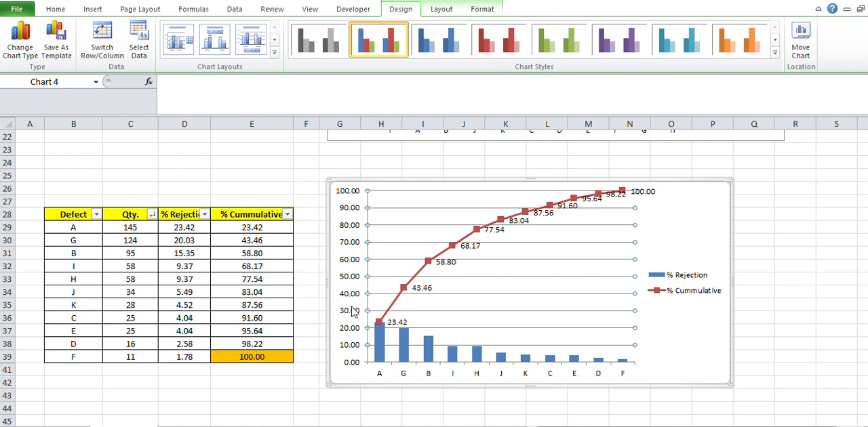
Plot the % Cummulative line series on the secondary axis.
{"action": "left_click", "coordinate": [474, 231]}
{"action": "right_click", "coordinate": [472, 232]}
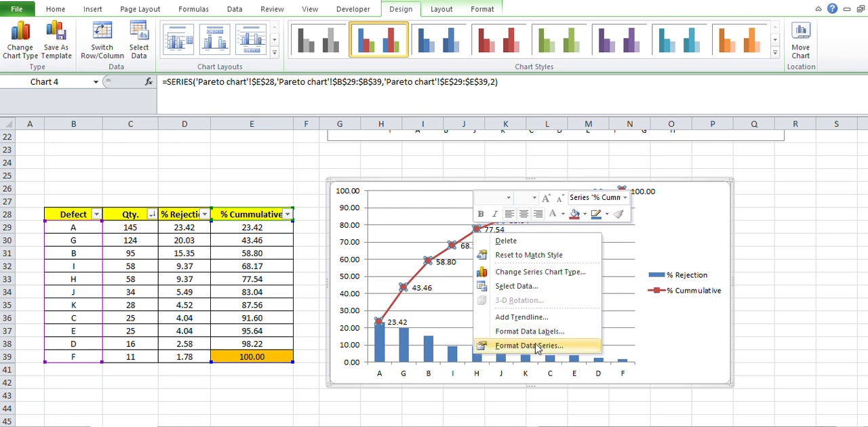
{"action": "left_click", "coordinate": [536, 346]}
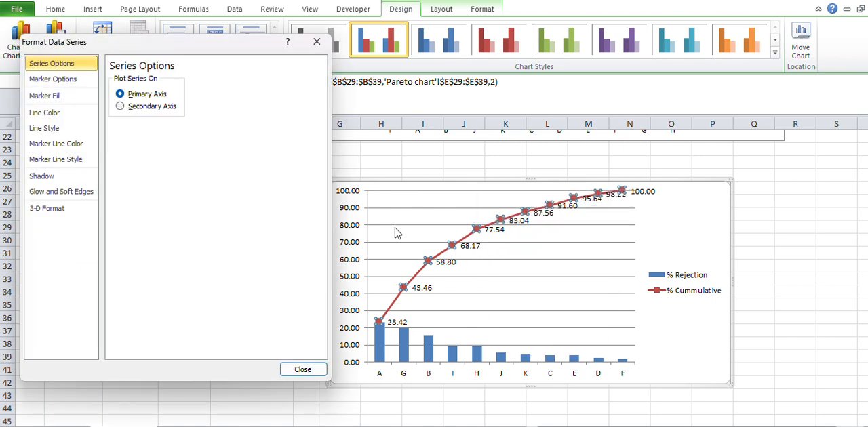
{"action": "left_click", "coordinate": [132, 107]}
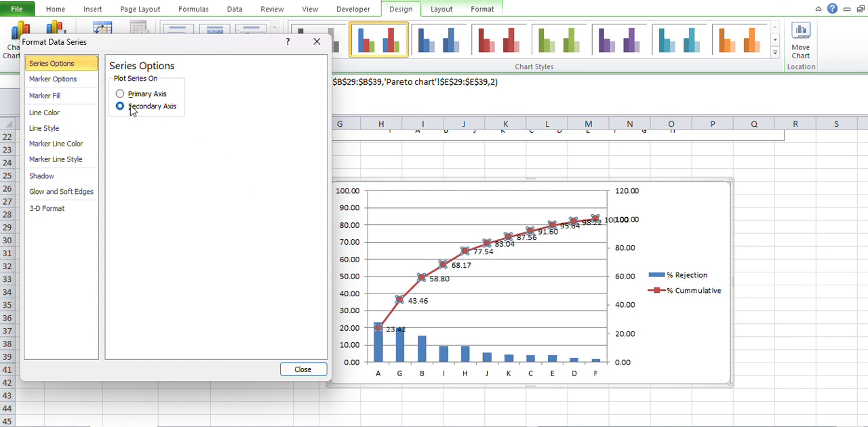
{"action": "left_click", "coordinate": [299, 370]}
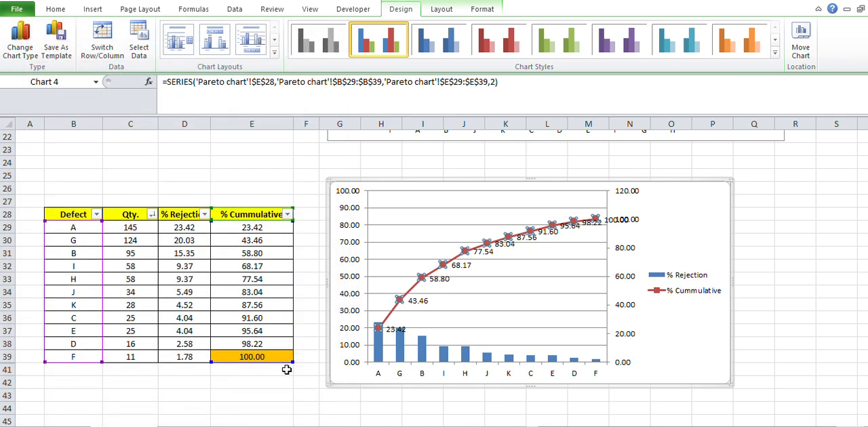
{"action": "left_click", "coordinate": [477, 251]}
{"action": "right_click", "coordinate": [476, 251]}
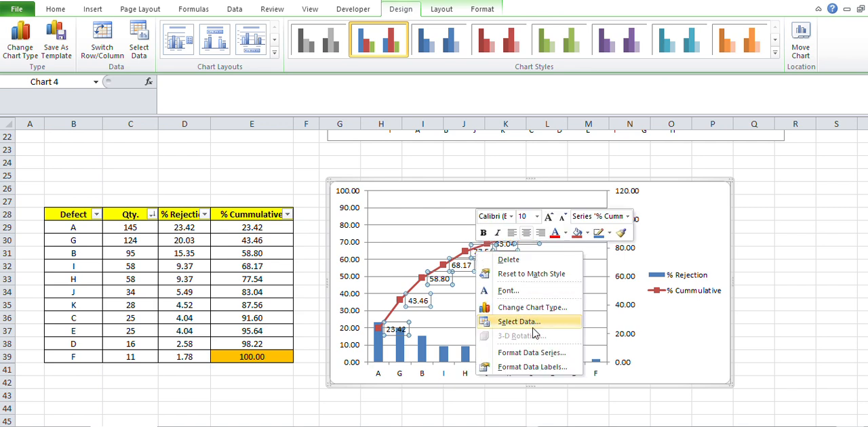
{"action": "left_click", "coordinate": [545, 354]}
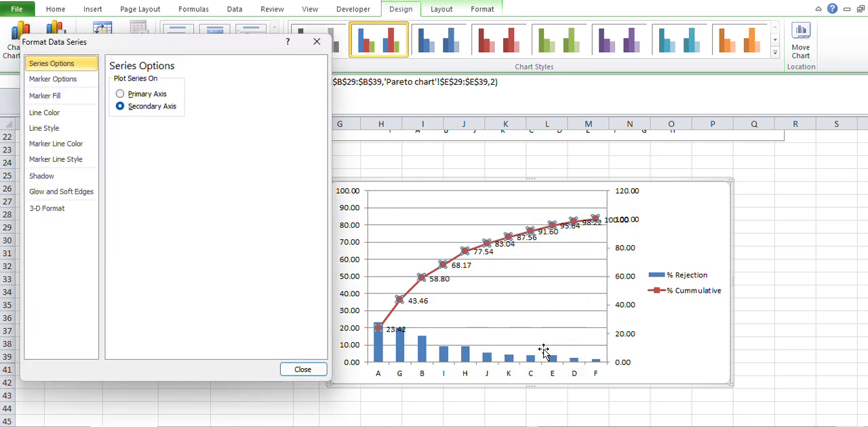
{"action": "left_click", "coordinate": [300, 366]}
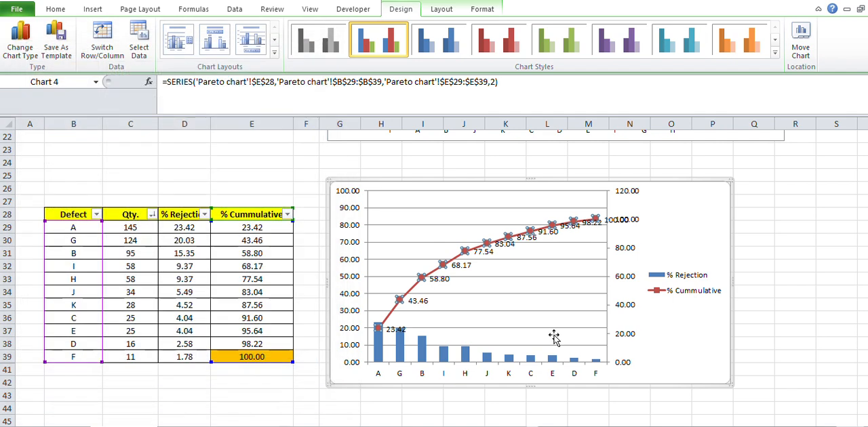
Fix the maximum of the chart's secondary vertical axis at 100.
{"action": "left_click", "coordinate": [641, 336]}
{"action": "left_click", "coordinate": [629, 266]}
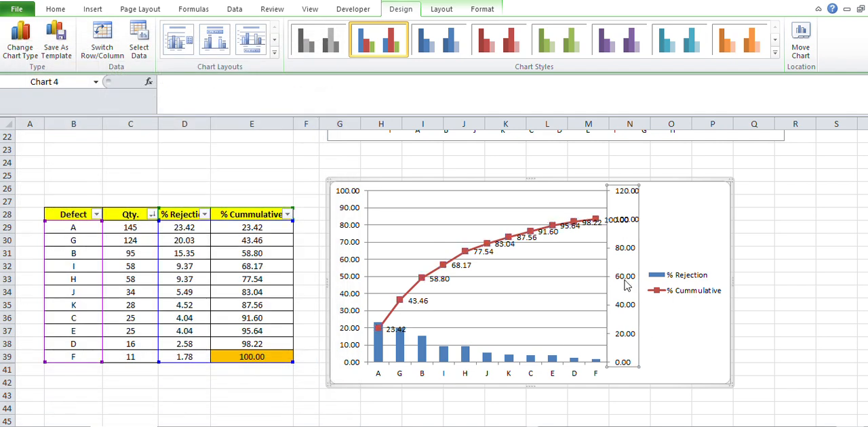
{"action": "right_click", "coordinate": [627, 276]}
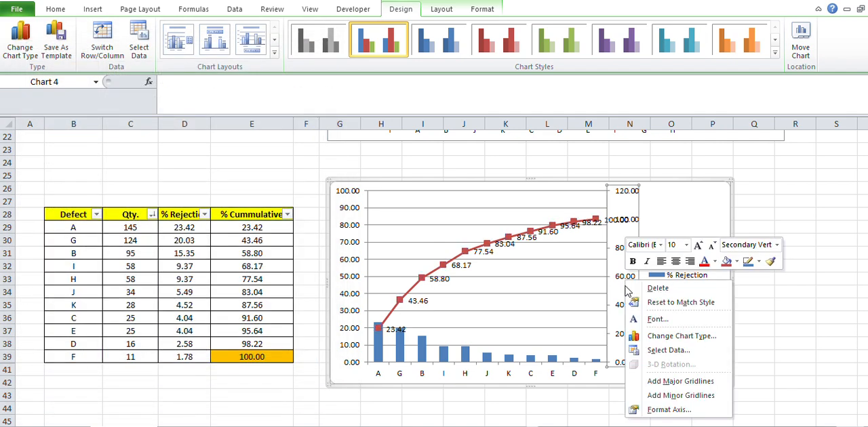
{"action": "left_click", "coordinate": [667, 409]}
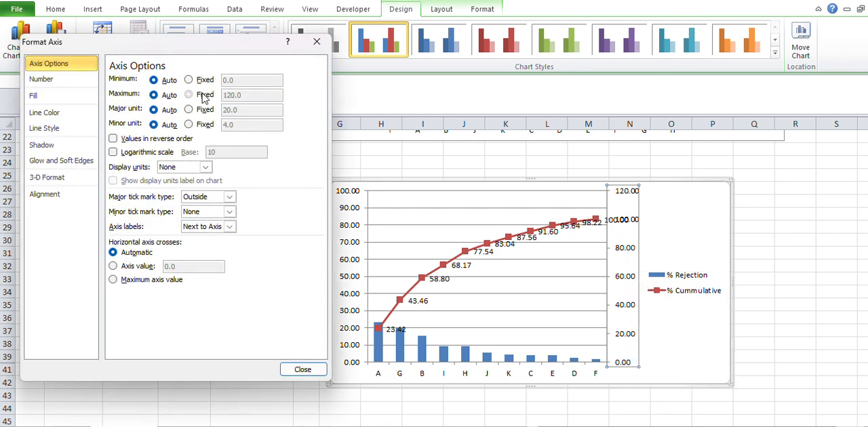
{"action": "left_click", "coordinate": [205, 95]}
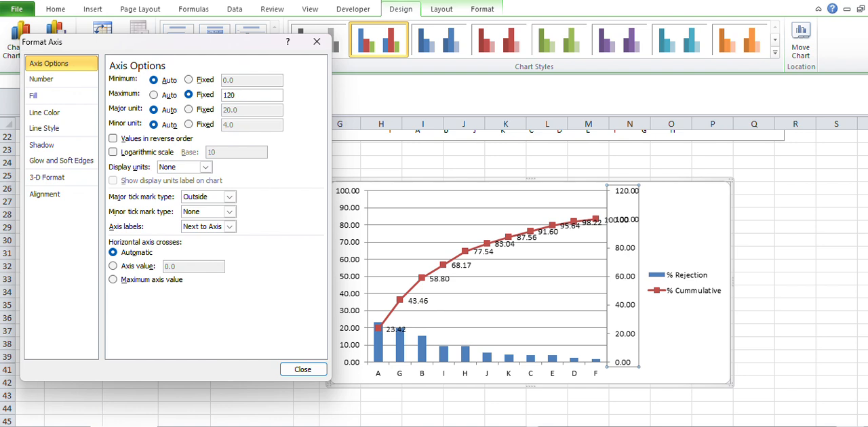
{"action": "left_click", "coordinate": [302, 368]}
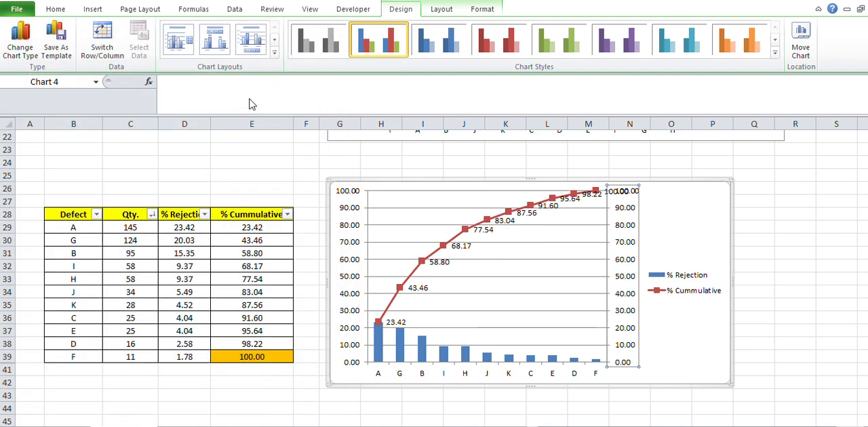
{"action": "left_click", "coordinate": [489, 234]}
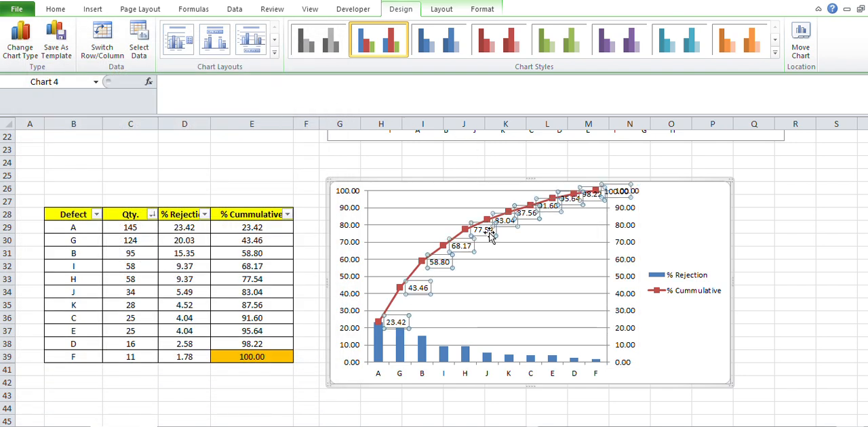
{"action": "right_click", "coordinate": [490, 234]}
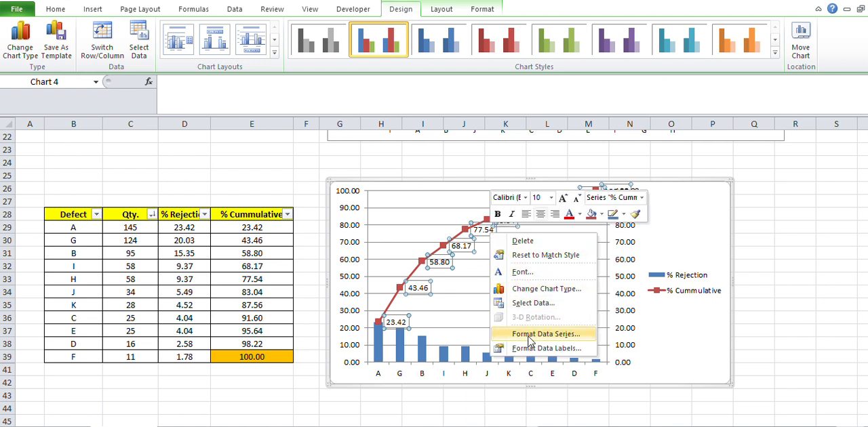
{"action": "left_click", "coordinate": [536, 334]}
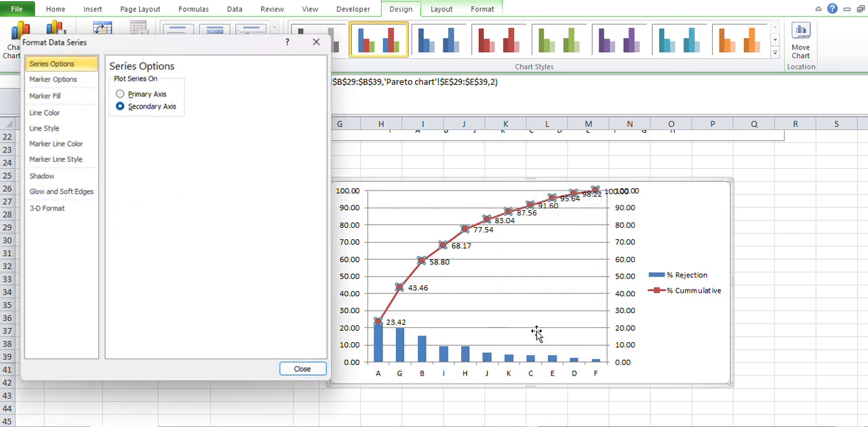
{"action": "left_click", "coordinate": [315, 372]}
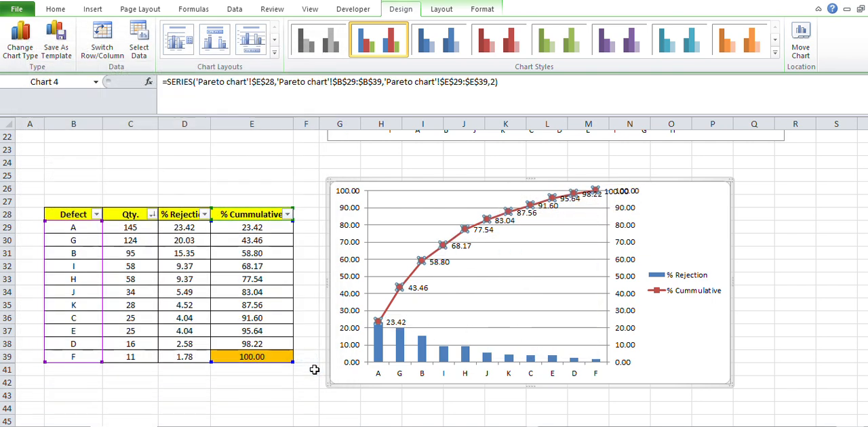
{"action": "left_click", "coordinate": [656, 252]}
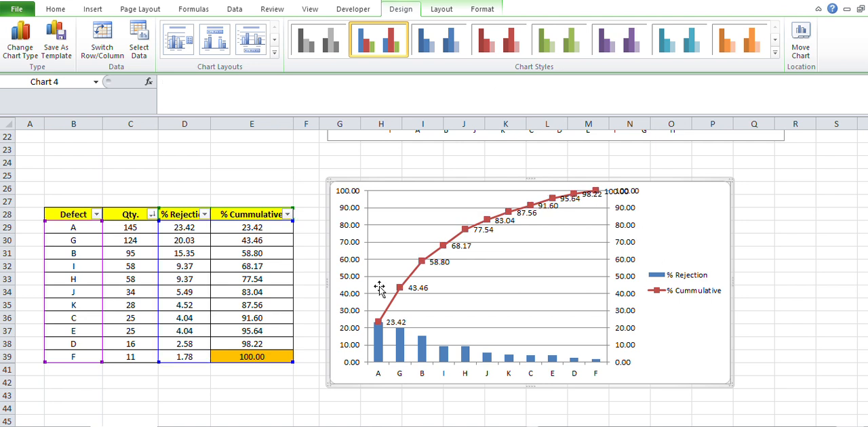
Try data labels on the % Rejection columns of the chart, and undo them.
{"action": "left_click", "coordinate": [417, 345]}
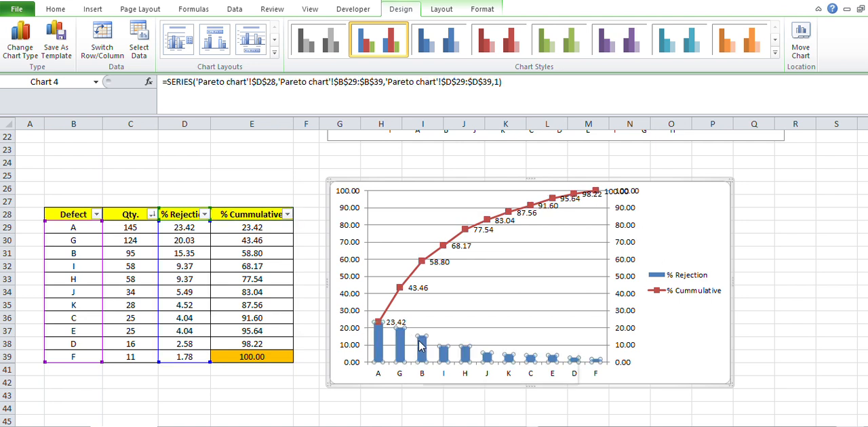
{"action": "right_click", "coordinate": [419, 344]}
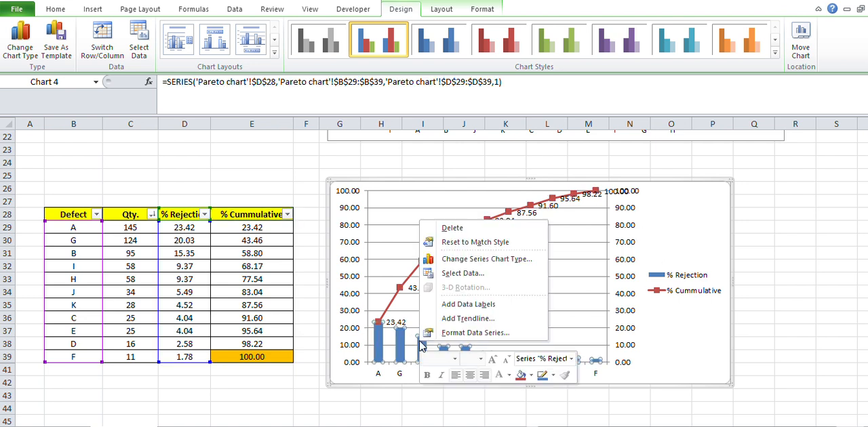
{"action": "left_click", "coordinate": [480, 306]}
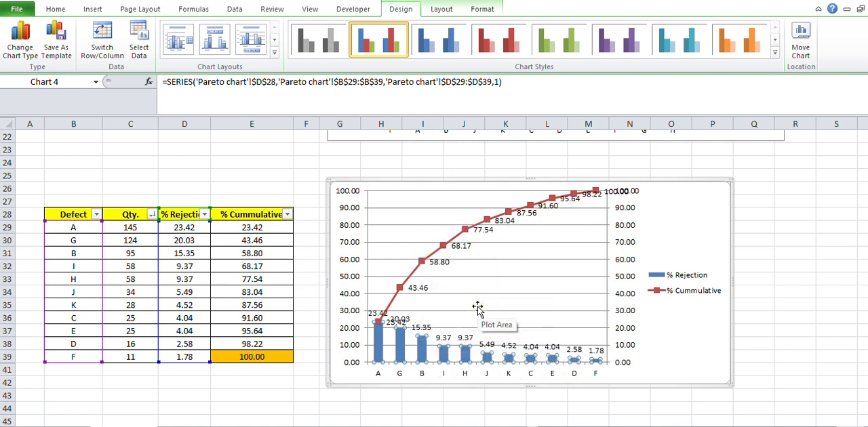
{"action": "key", "text": "ctrl+z"}
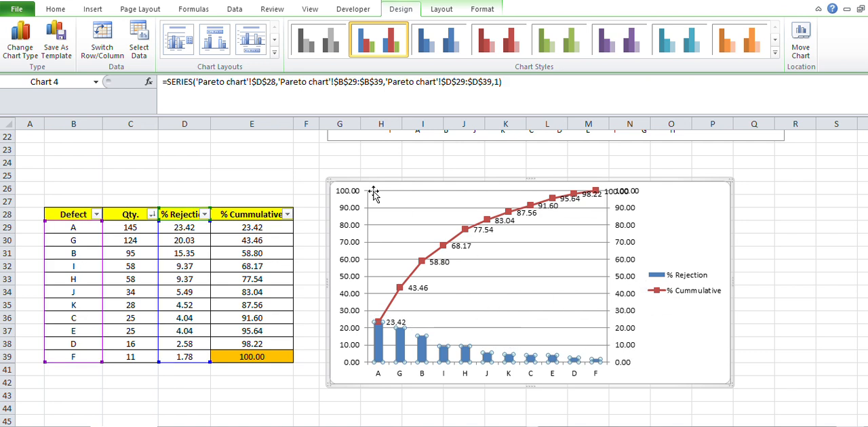
Delete the chart's horizontal gridlines and enlarge the chart to span about columns F to R and rows 23 to 45.
{"action": "left_click", "coordinate": [490, 259]}
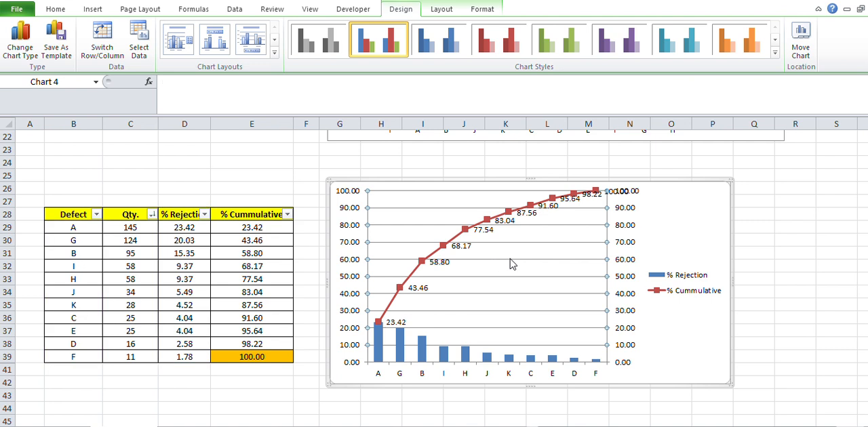
{"action": "key", "text": "Delete"}
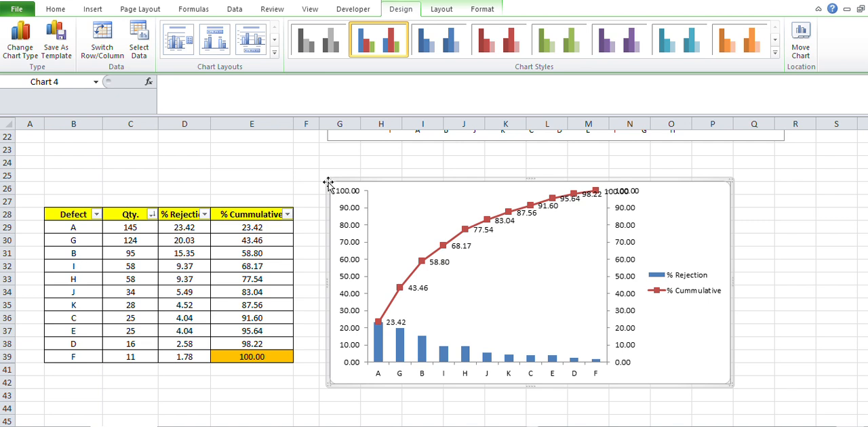
{"action": "left_click_drag", "start_coordinate": [327, 183], "coordinate": [305, 148]}
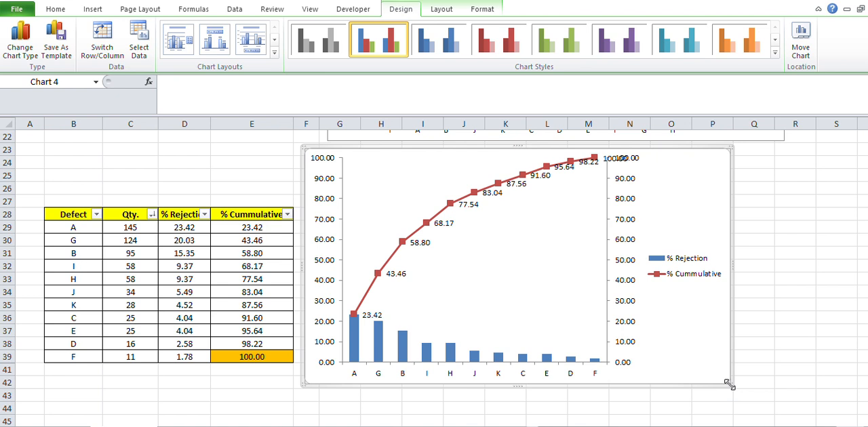
{"action": "left_click_drag", "start_coordinate": [728, 384], "coordinate": [807, 417]}
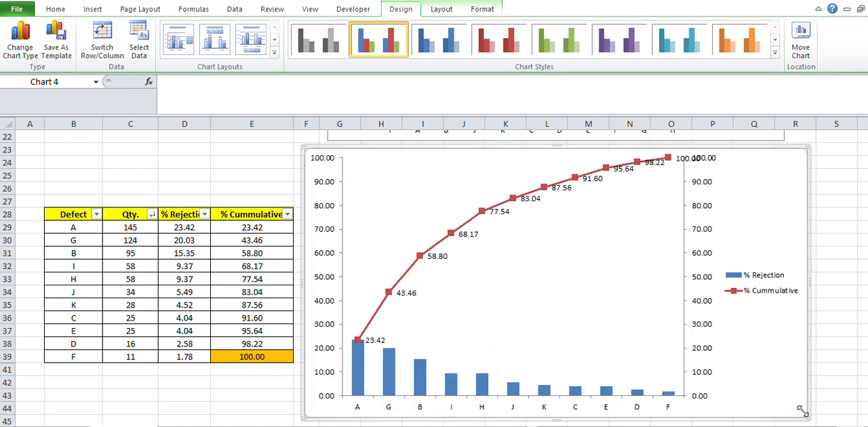
{"action": "right_click", "coordinate": [513, 279]}
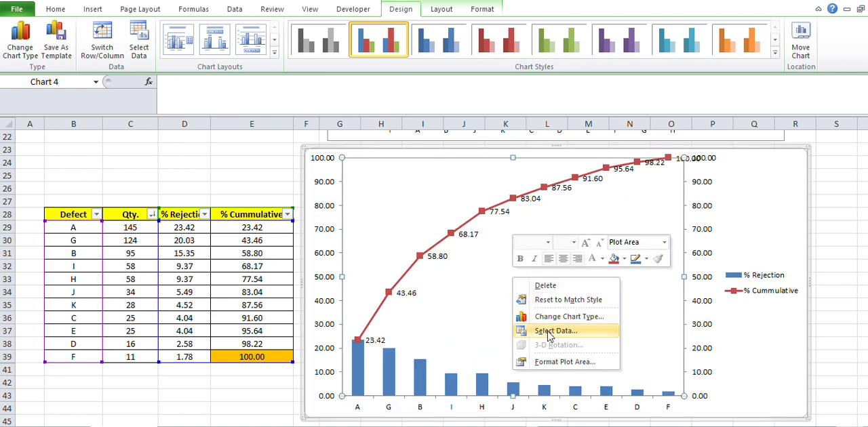
{"action": "left_click", "coordinate": [486, 288]}
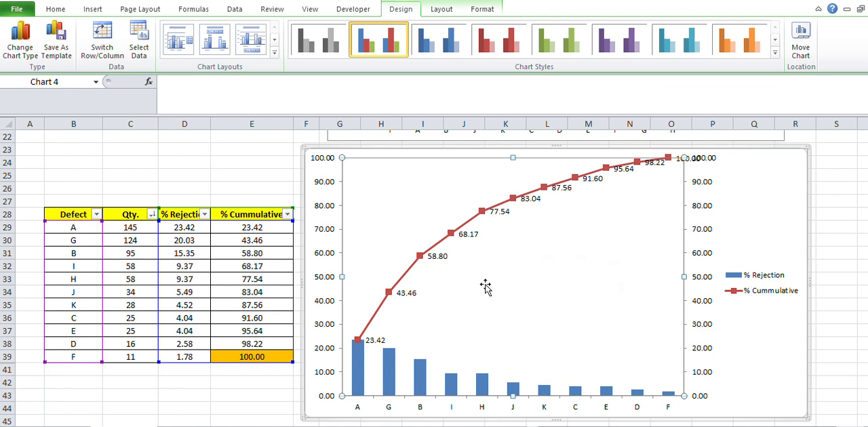
{"action": "right_click", "coordinate": [322, 183]}
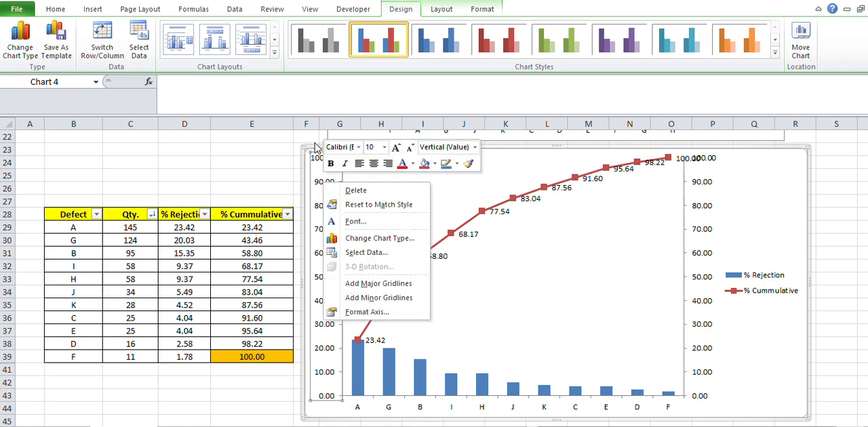
{"action": "right_click", "coordinate": [315, 150]}
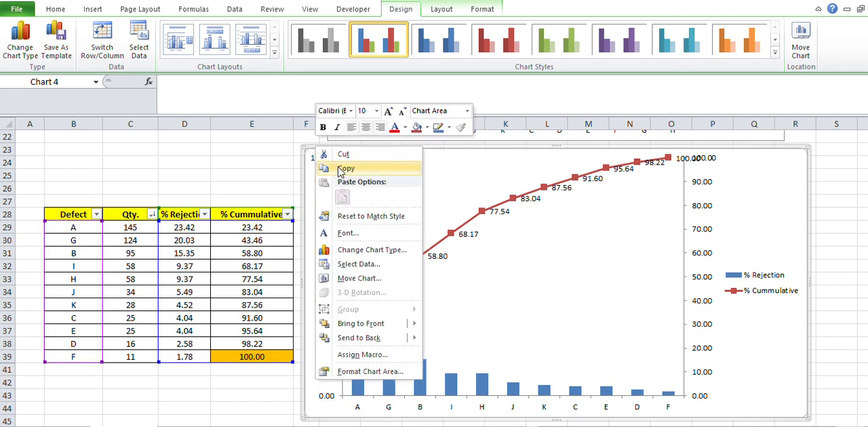
{"action": "key", "text": "Escape"}
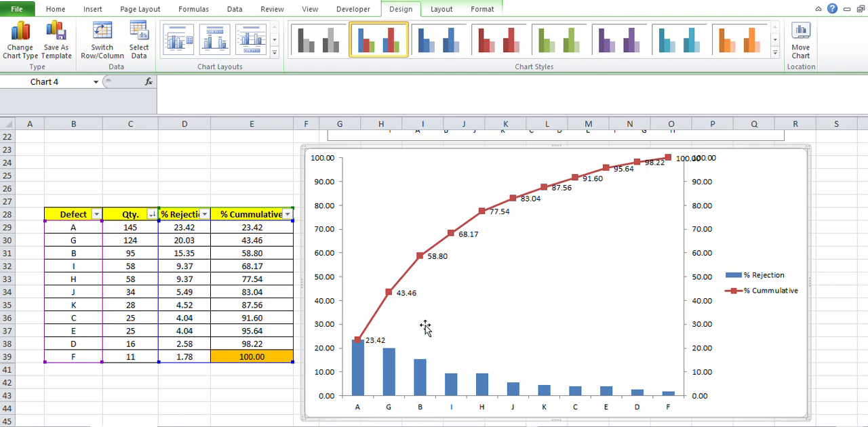
{"action": "left_click", "coordinate": [264, 229]}
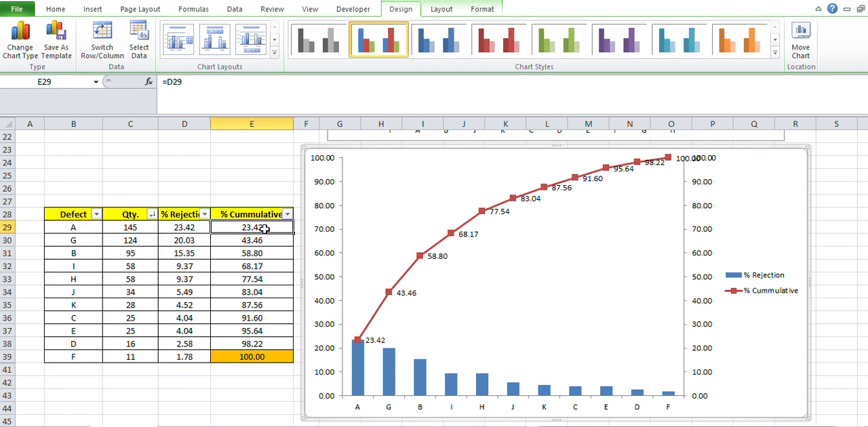
{"action": "left_click_drag", "start_coordinate": [264, 229], "coordinate": [266, 252]}
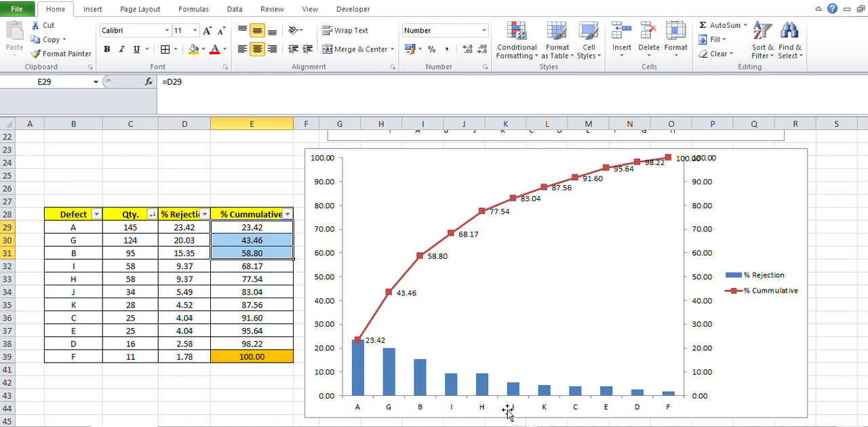
{"action": "left_click", "coordinate": [245, 384]}
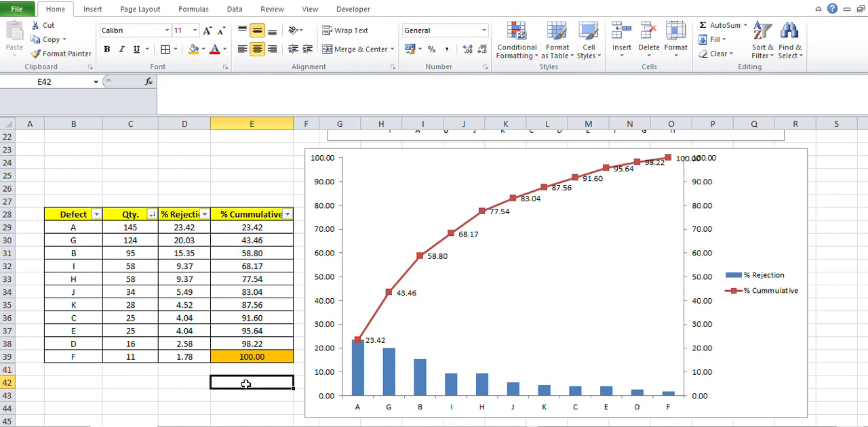